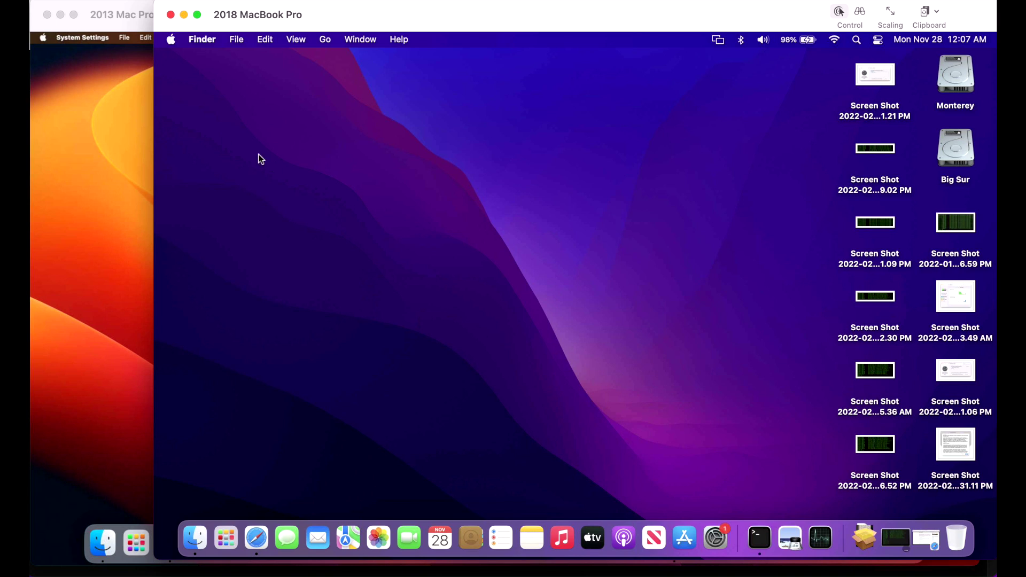
# Show the General section in the 2013 Mac Pro's System Settings, then return to the 2018 MacBook Pro screen
pyautogui.click(142, 120)
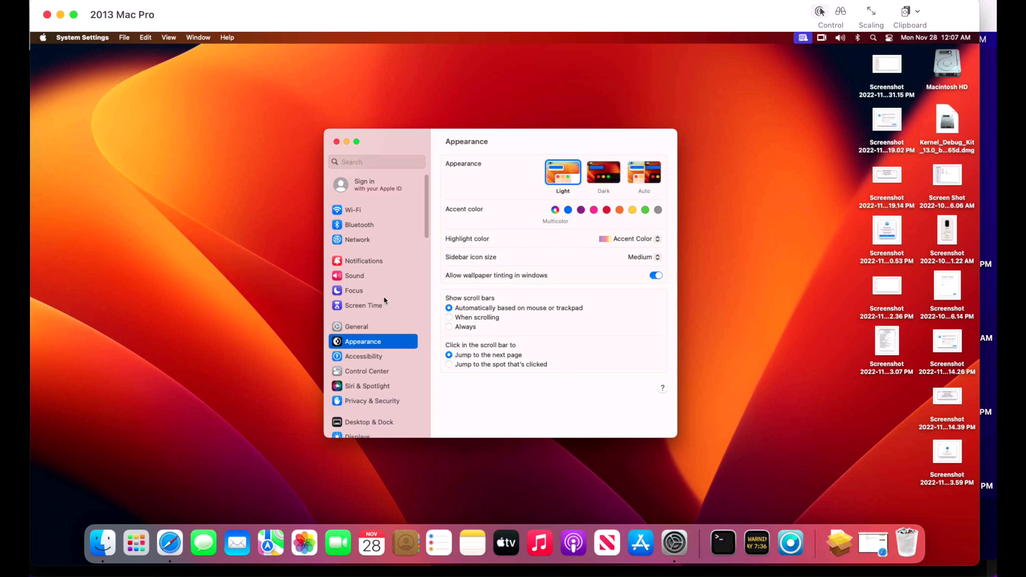
pyautogui.click(395, 325)
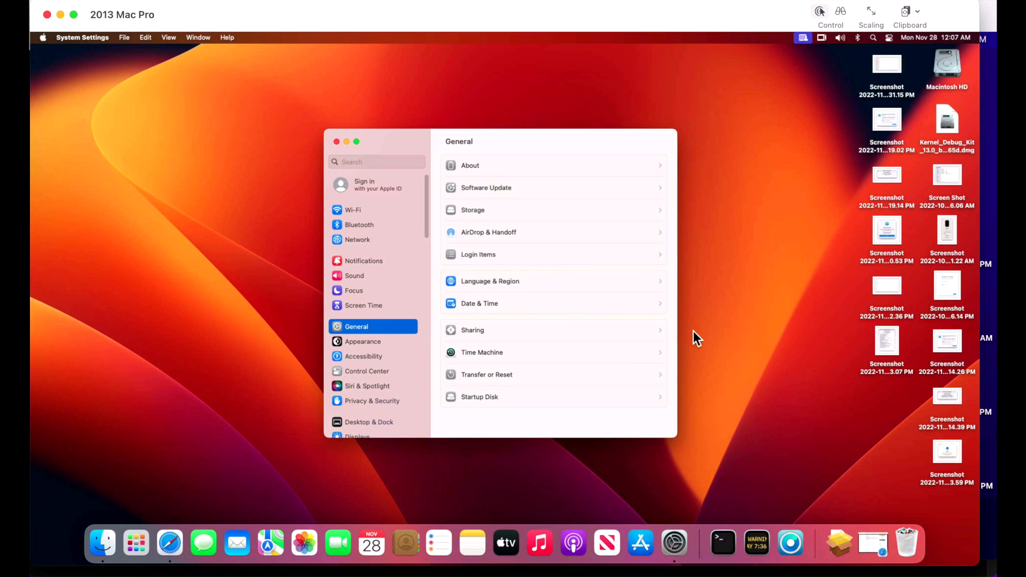
pyautogui.click(986, 454)
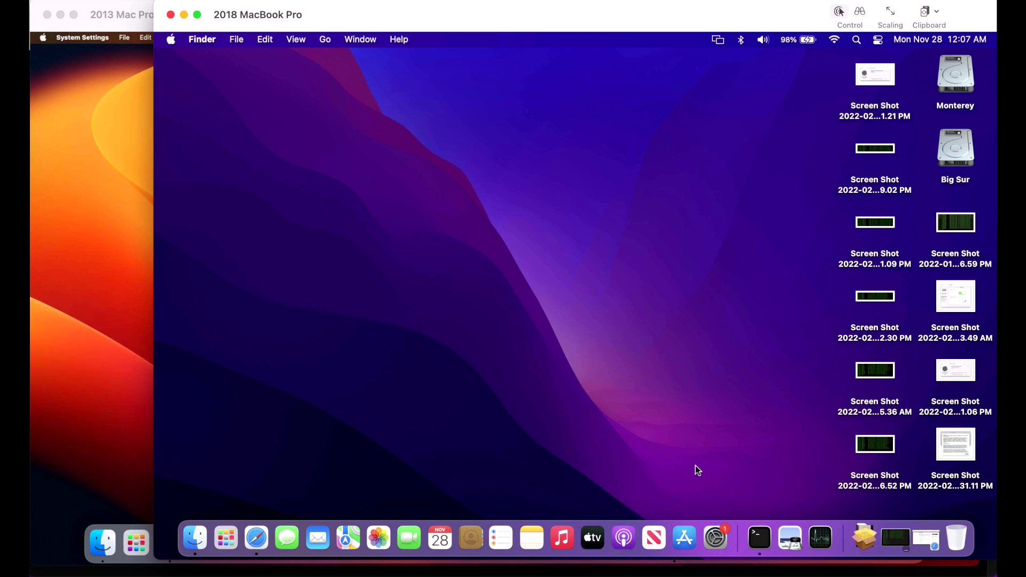
# Search the App Store for 'ventura' and open the macOS Ventura product page (12.1 GB)
pyautogui.click(688, 546)
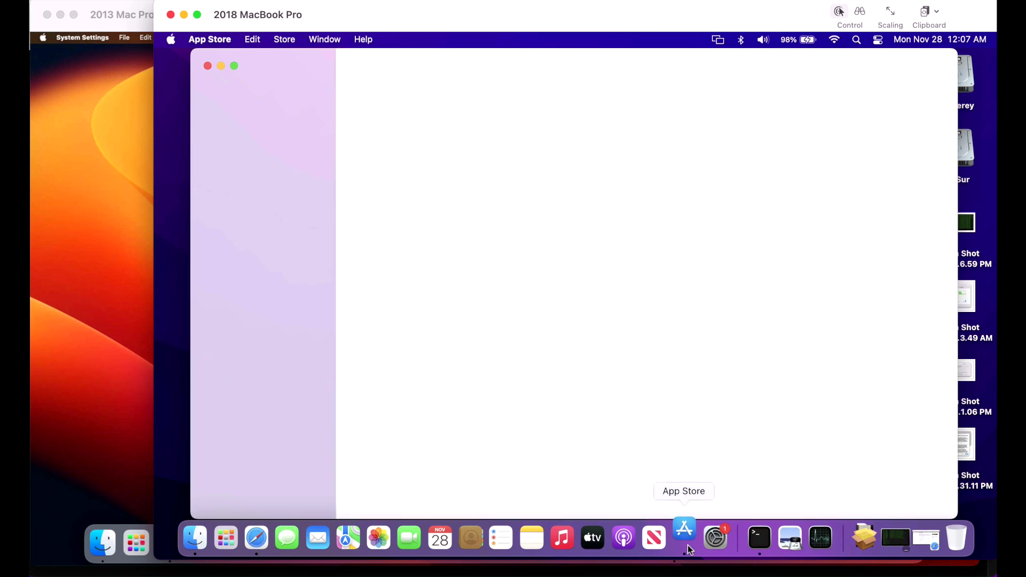
pyautogui.click(285, 90)
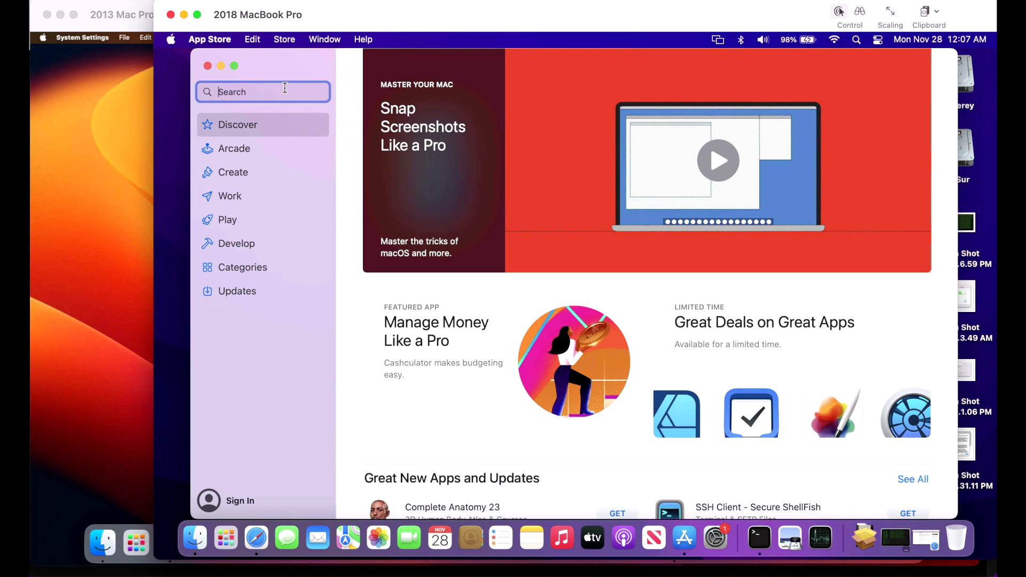
pyautogui.write('ventura')
pyautogui.press('Return')
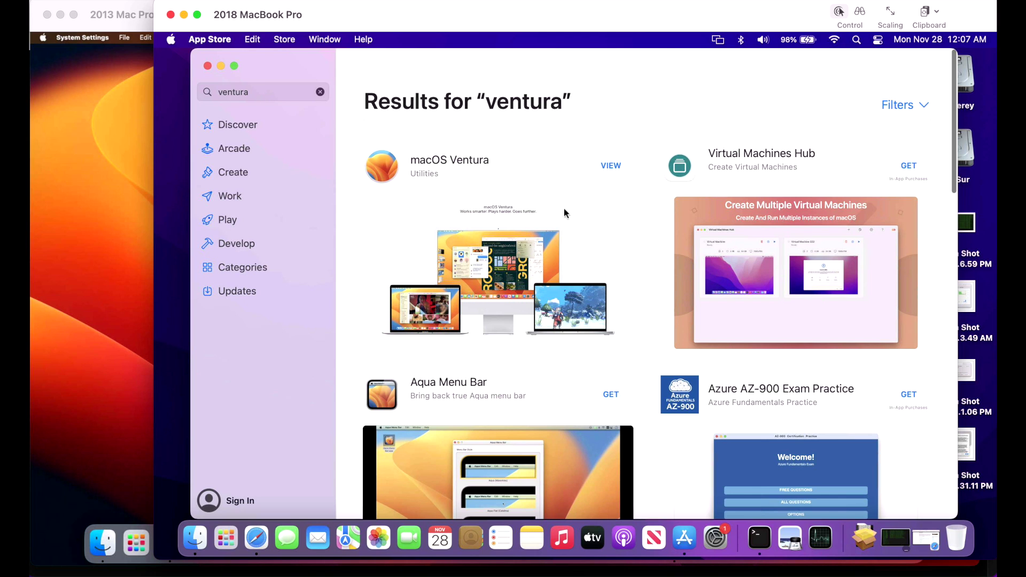
pyautogui.click(611, 165)
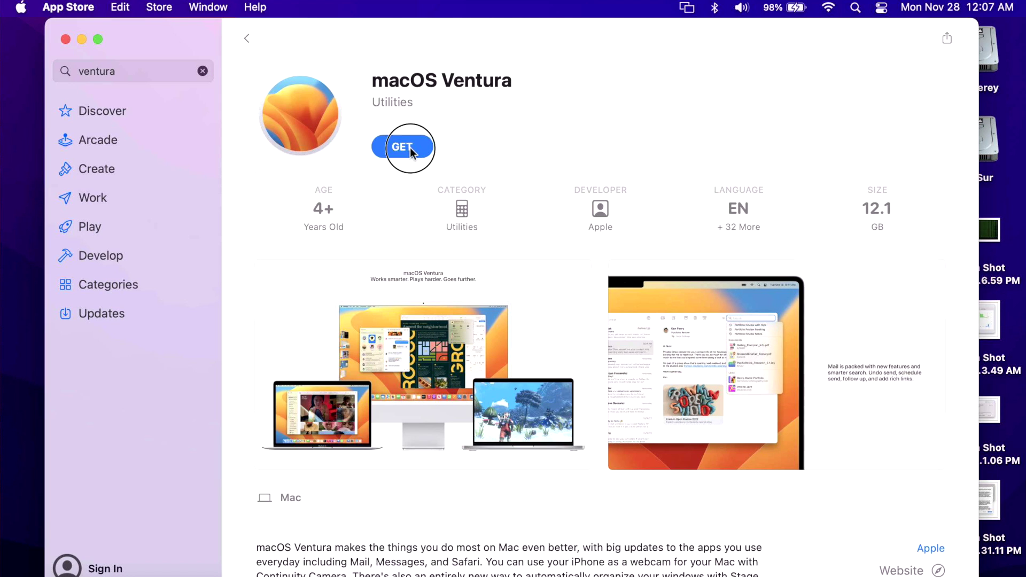
# Request macOS Ventura and confirm downloading version 13.0.1 in Software Update
pyautogui.click(412, 151)
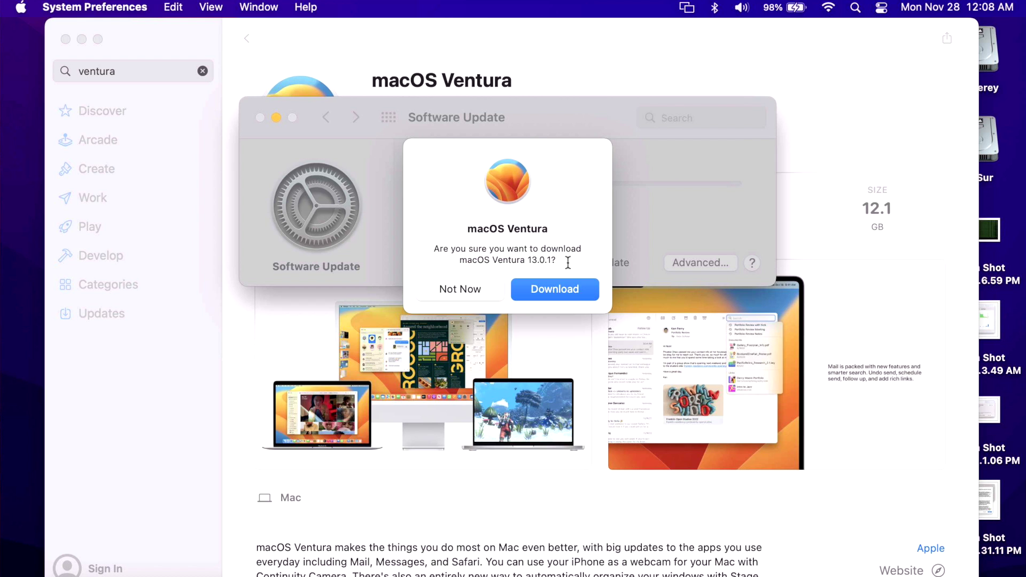
pyautogui.click(561, 289)
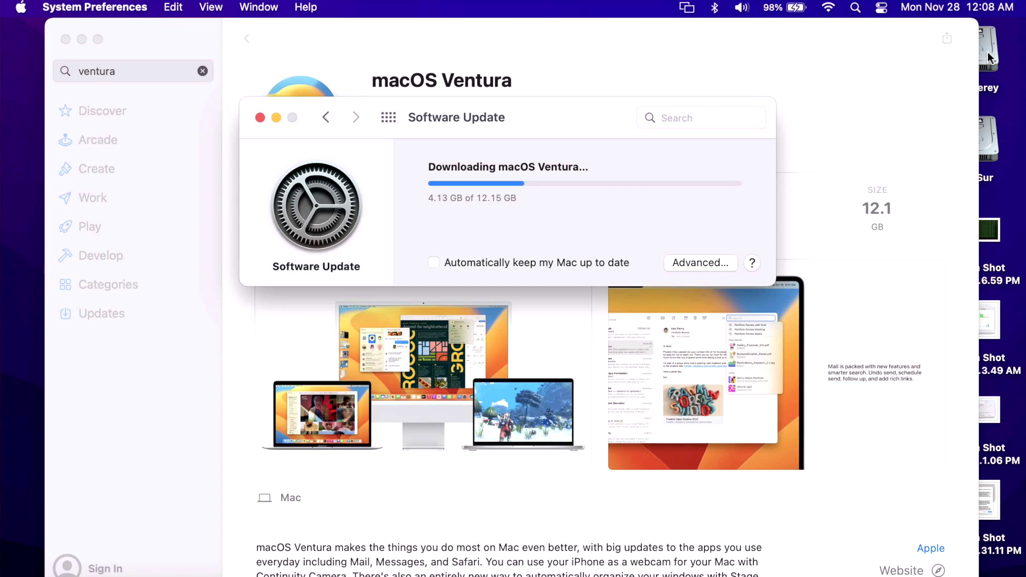
pyautogui.click(556, 222)
# Cancel the macOS Ventura download and return to the App Store's Ventura page
pyautogui.moveTo(572, 197)
pyautogui.click(755, 185)
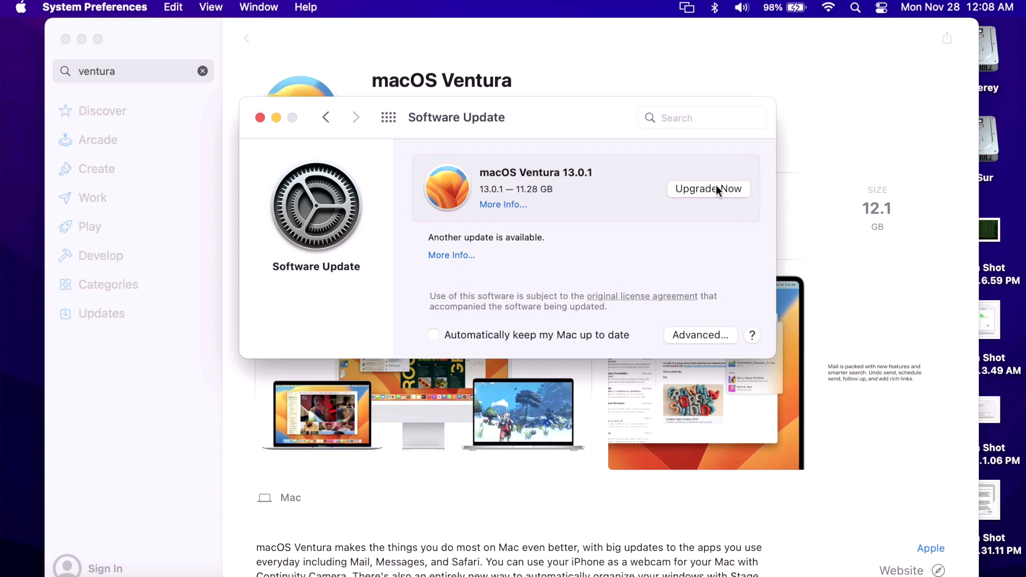
pyautogui.click(603, 58)
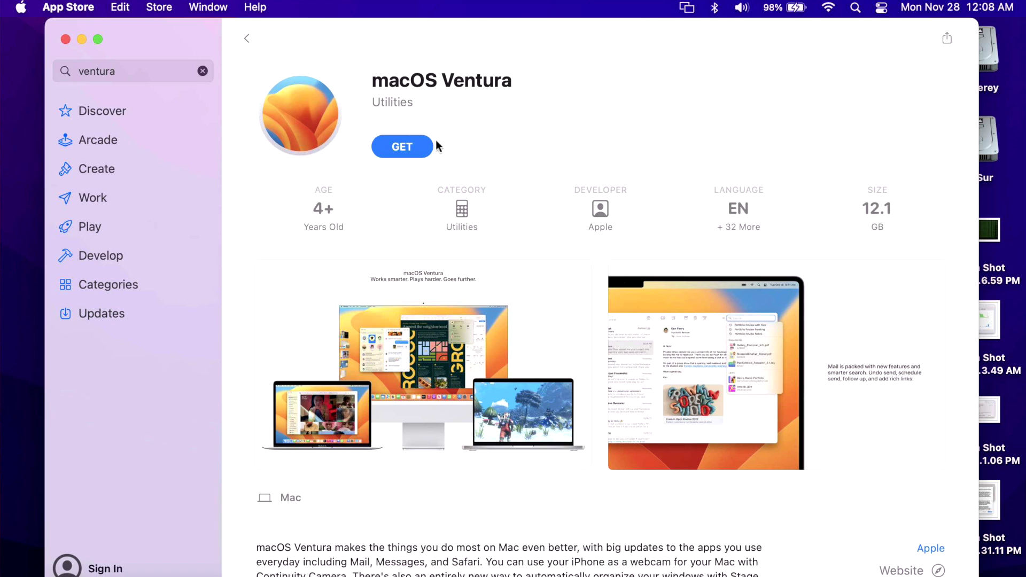
# Quit System Preferences, then request macOS Ventura again and confirm its download
pyautogui.click(431, 148)
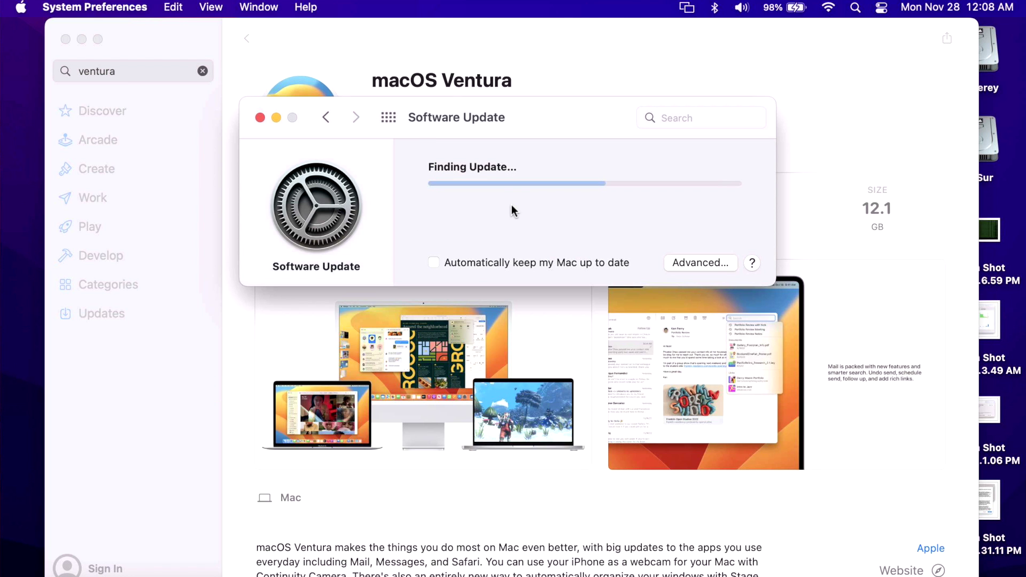
pyautogui.click(95, 7)
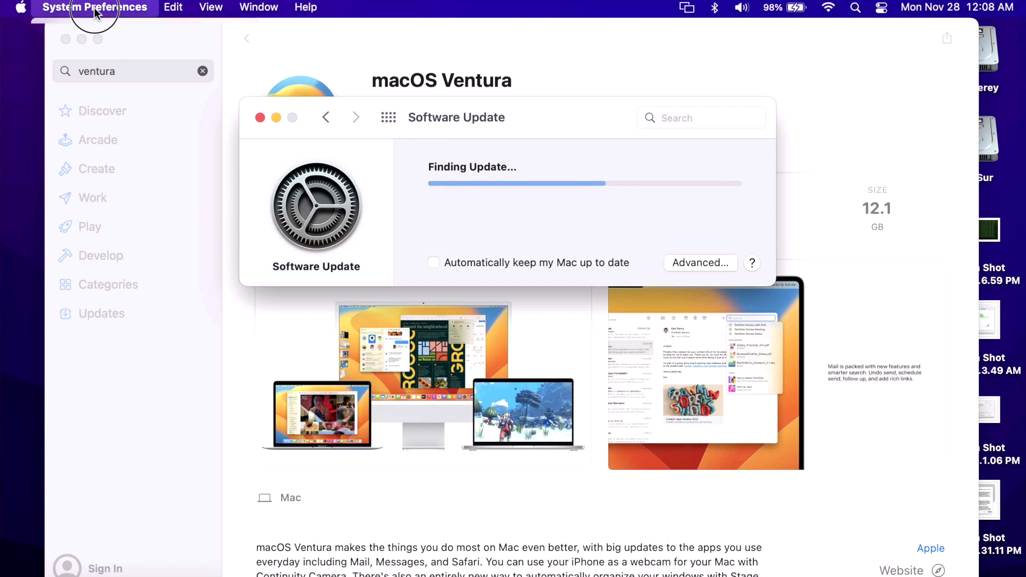
pyautogui.click(131, 173)
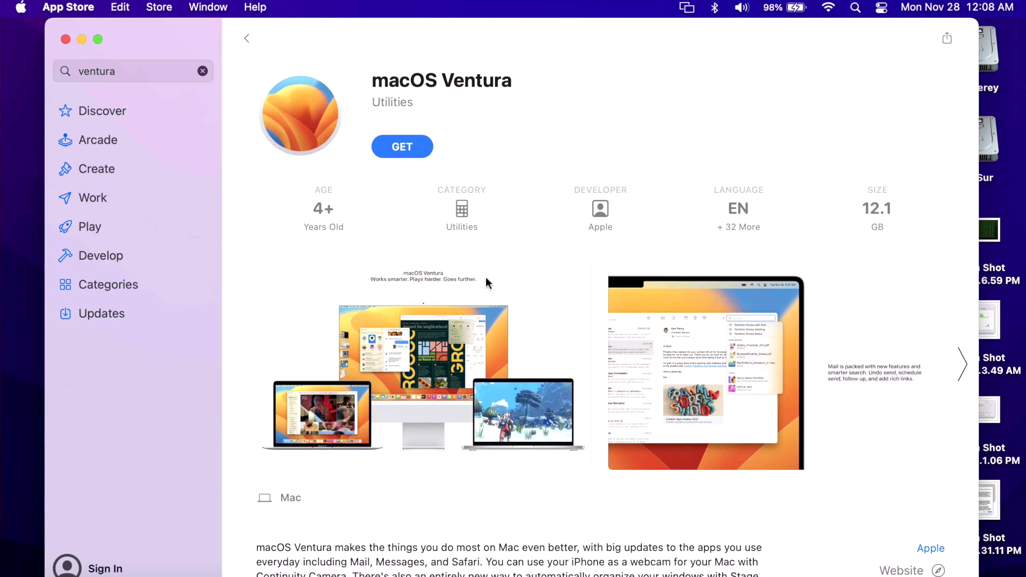
pyautogui.click(416, 152)
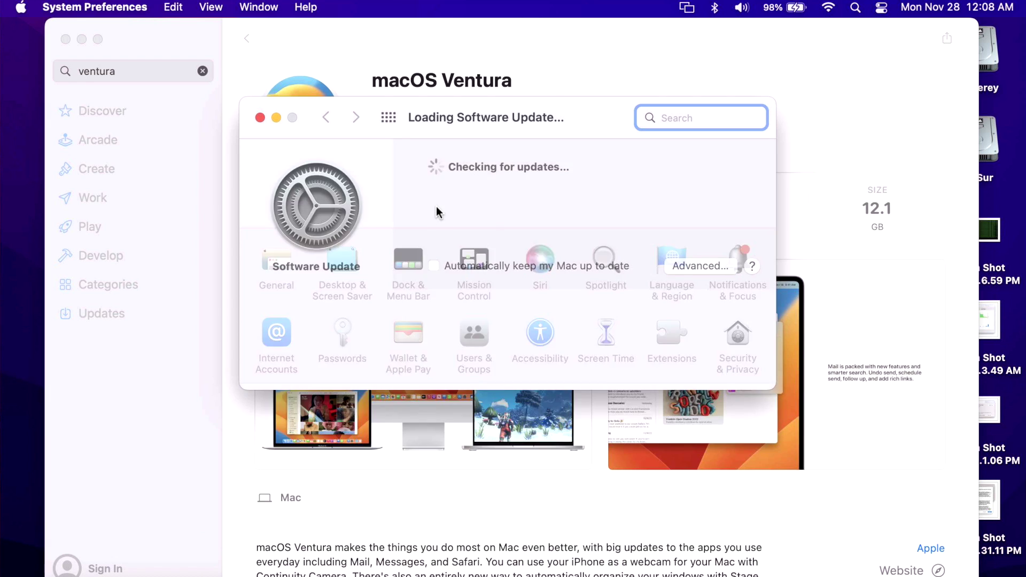
pyautogui.click(548, 296)
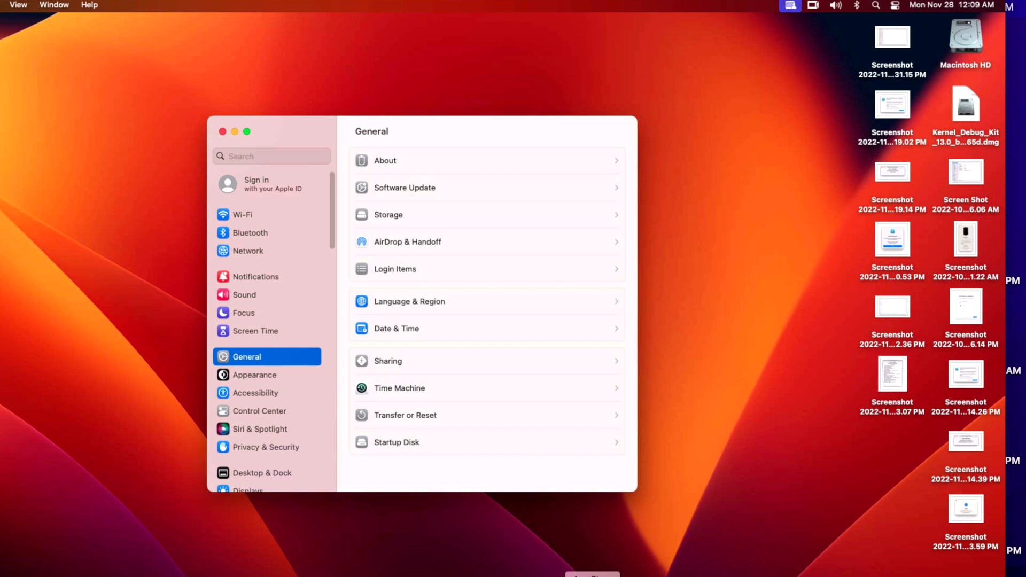
# Search the App Store for 'ventura', open macOS Ventura, and download version 13.0.1
pyautogui.click(592, 575)
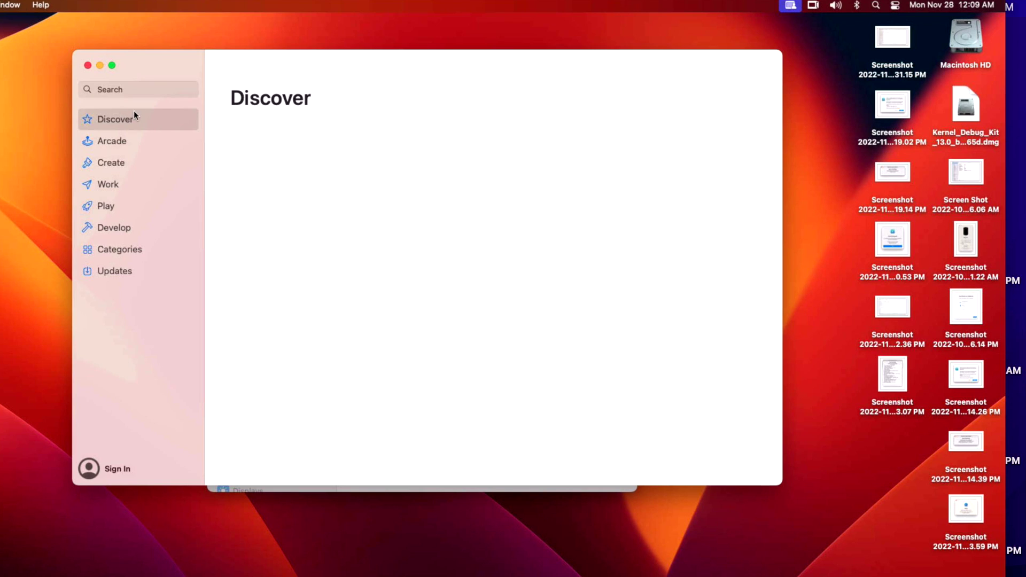
pyautogui.click(139, 90)
pyautogui.write('ventura')
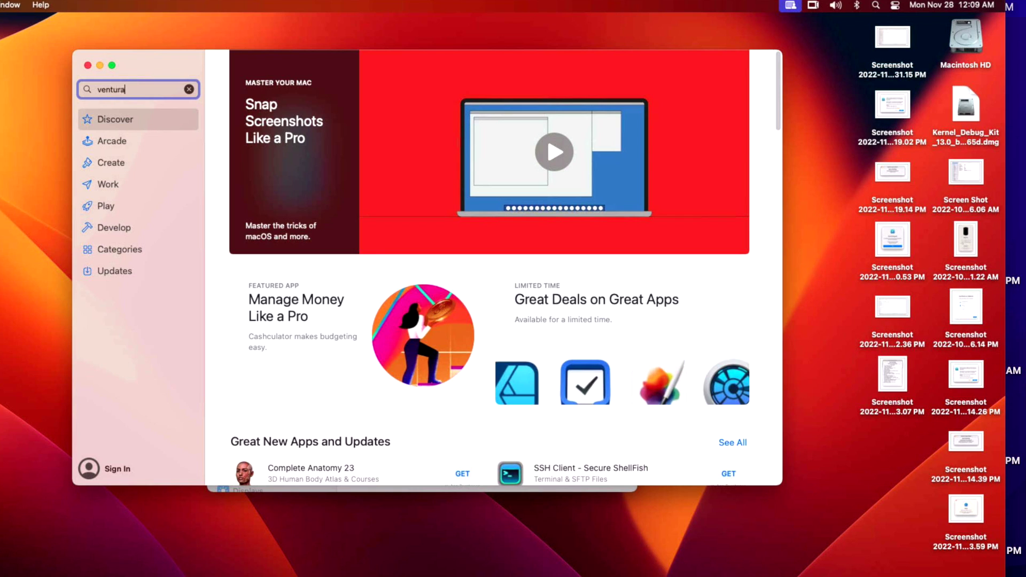
pyautogui.press('Return')
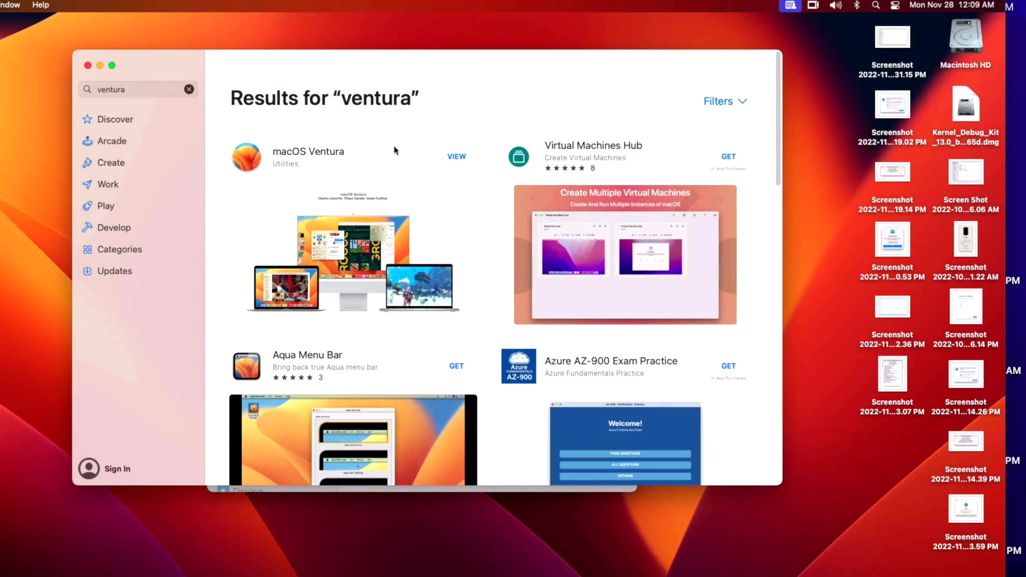
pyautogui.click(460, 156)
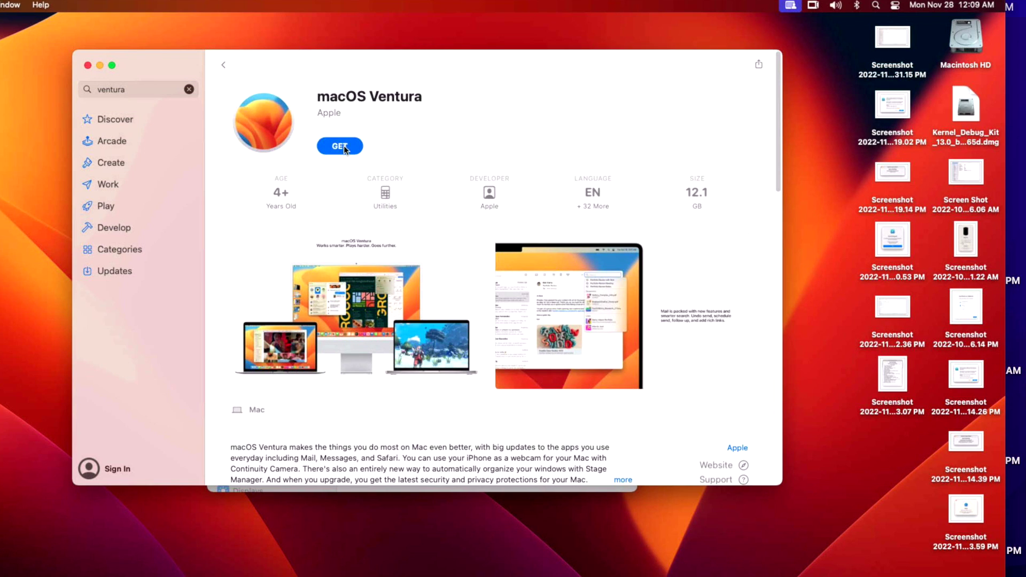
pyautogui.click(344, 145)
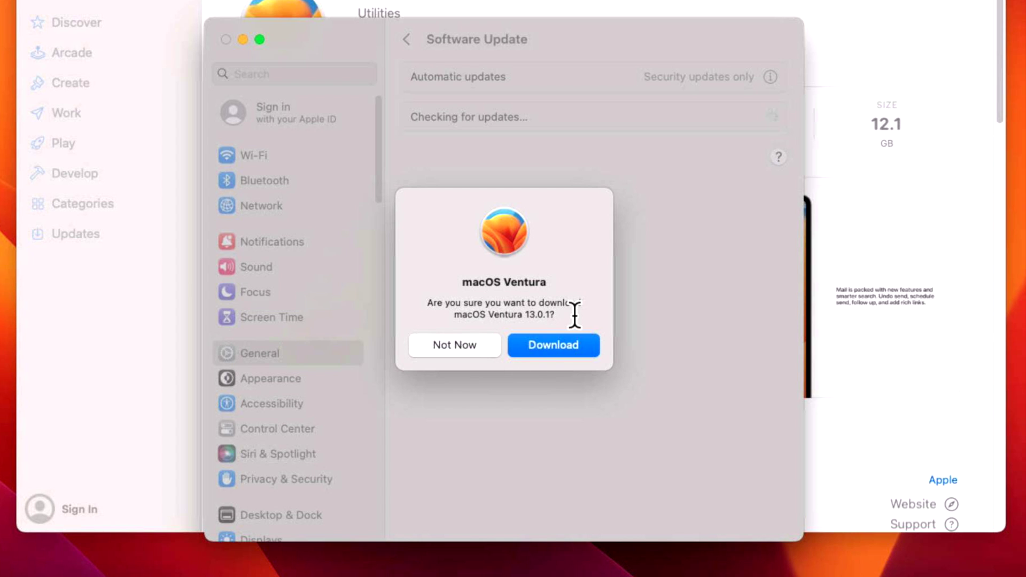
pyautogui.click(567, 338)
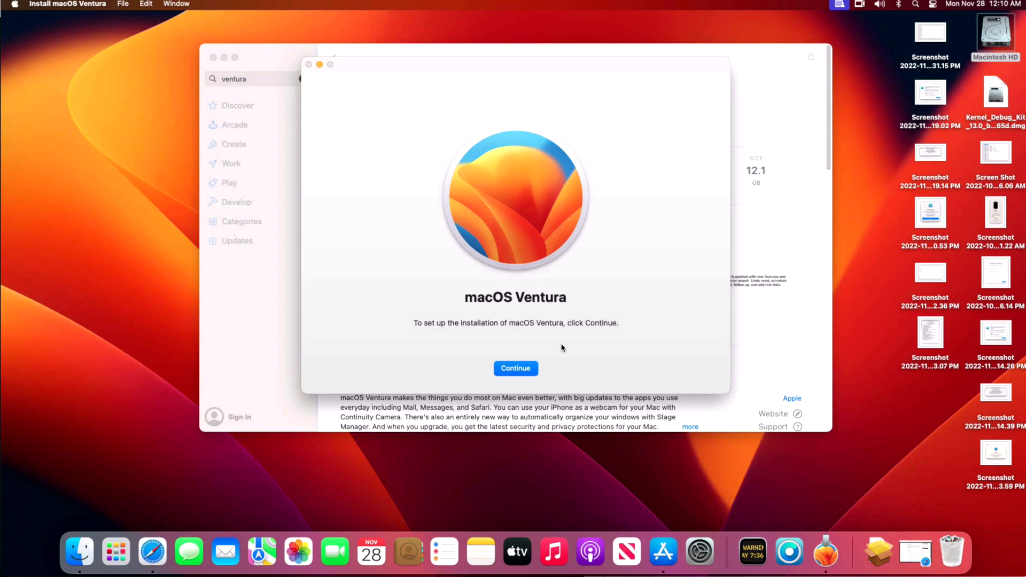
# Quit Install macOS Ventura from its app menu, confirming the installation cancellation
pyautogui.click(93, 7)
pyautogui.click(107, 114)
pyautogui.click(498, 282)
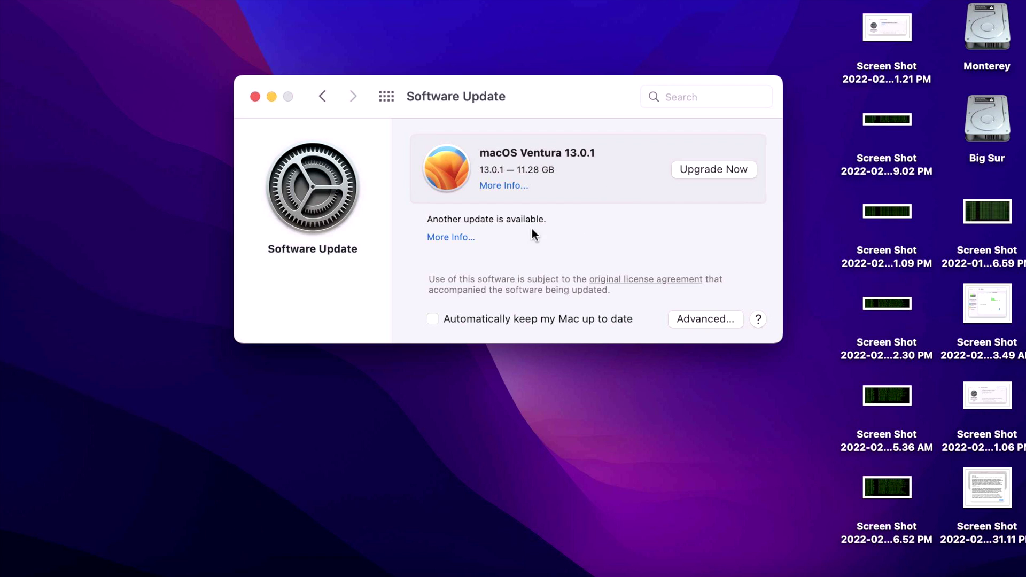
pyautogui.click(449, 240)
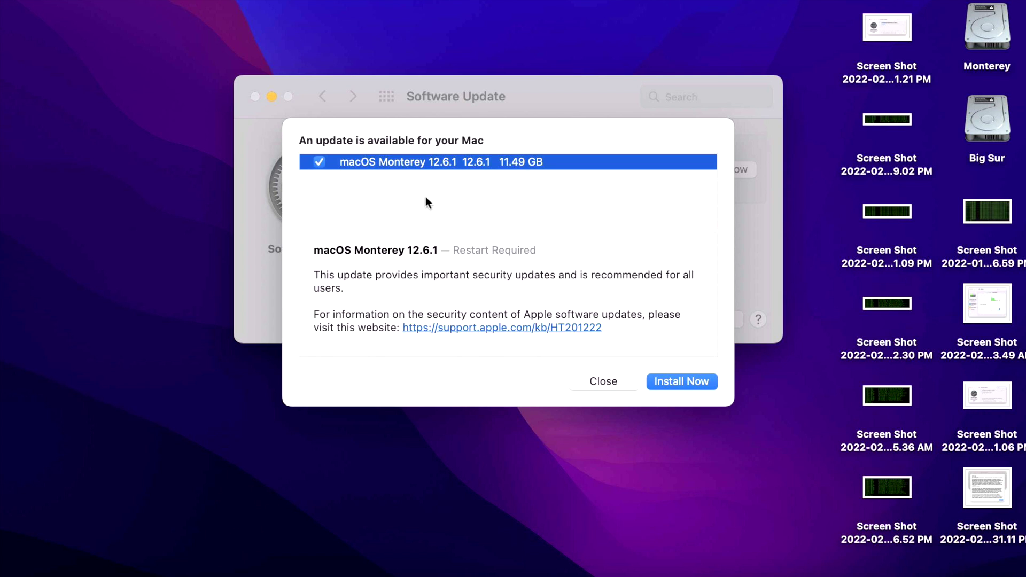
pyautogui.click(580, 383)
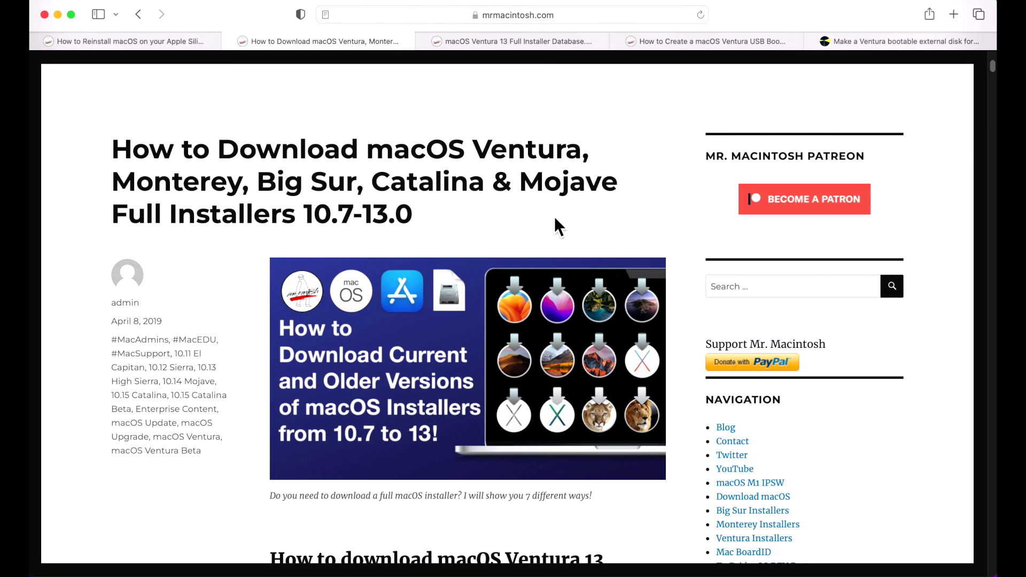
# Scroll to the numbered full-installer links and open the macOS Ventura 13 apps.apple.com link
pyautogui.scroll(-8, 554, 216)
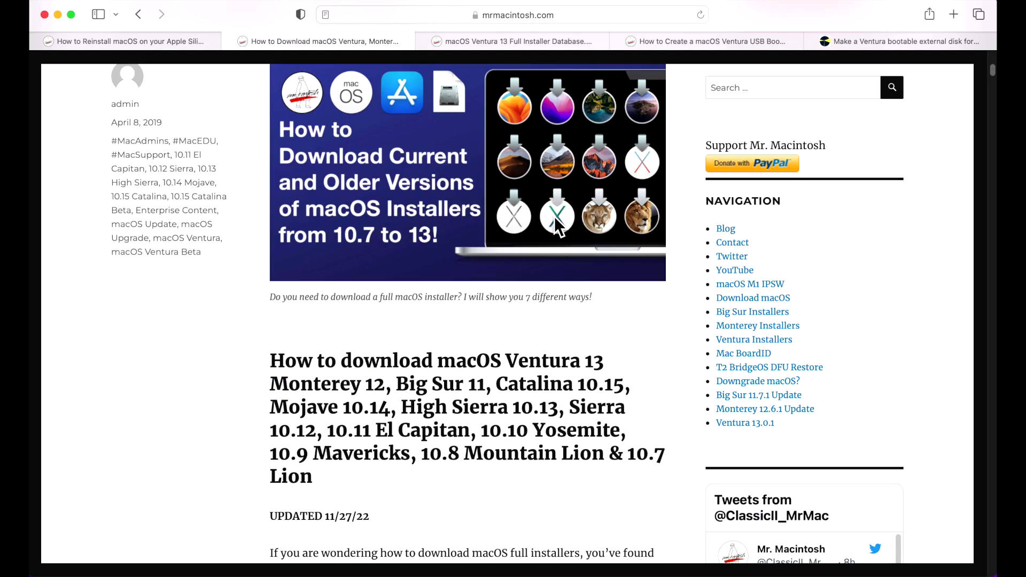
pyautogui.scroll(-15, 554, 217)
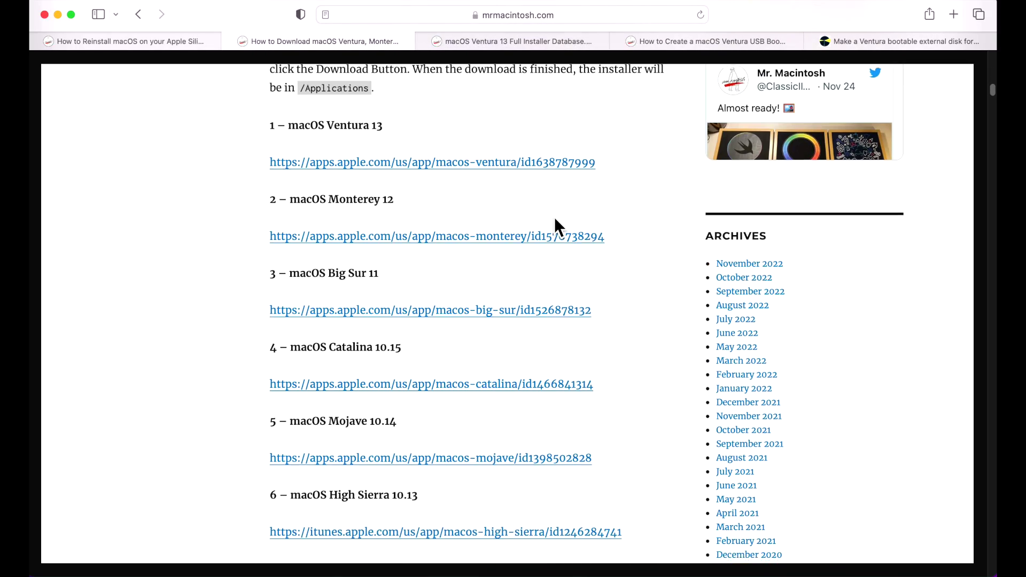
pyautogui.scroll(-1, 539, 267)
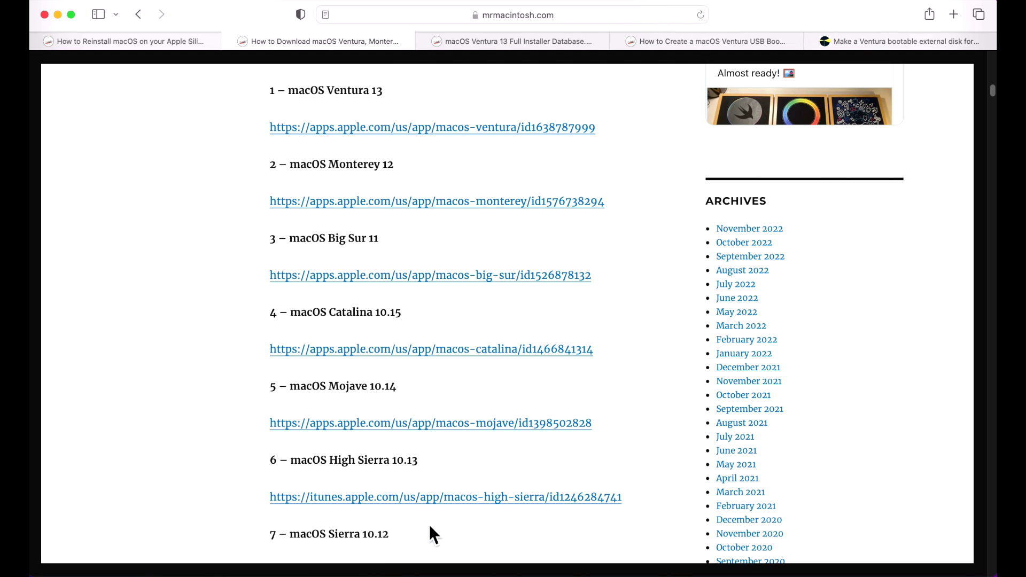
pyautogui.click(458, 129)
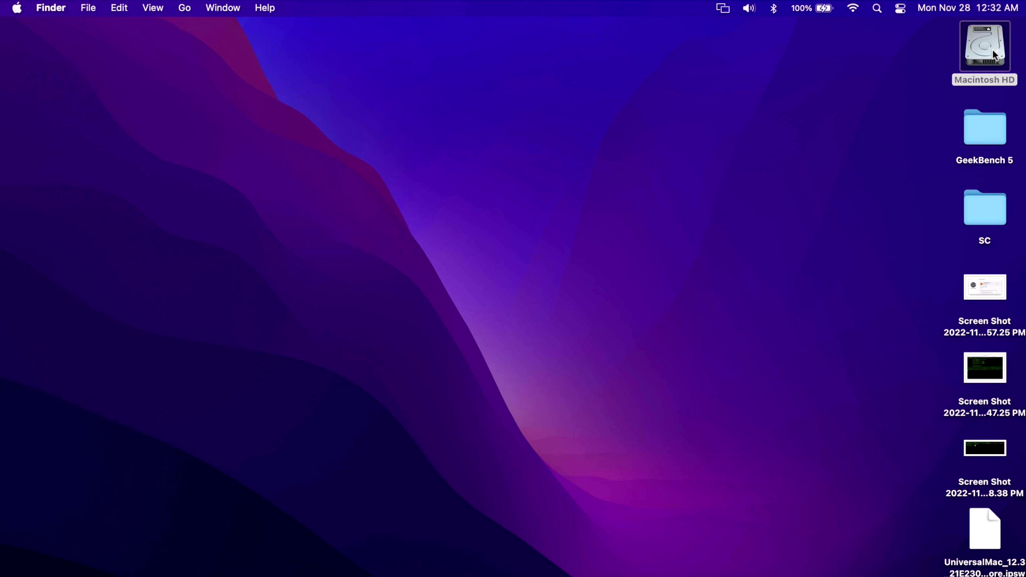
# Open Terminal from Macintosh HD > Applications > Utilities and minimize the Finder window
pyautogui.doubleClick(956, 77)
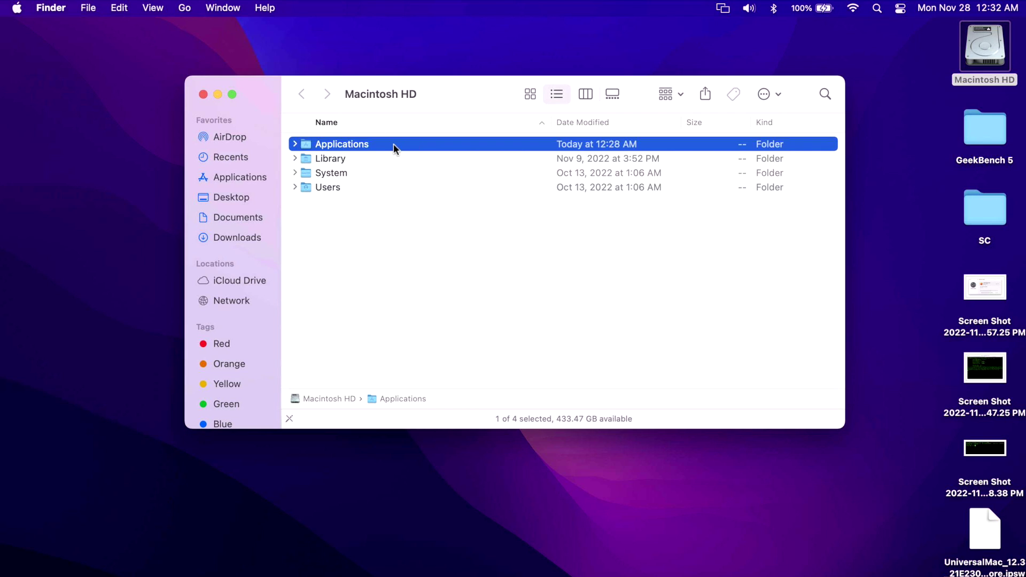
pyautogui.doubleClick(393, 143)
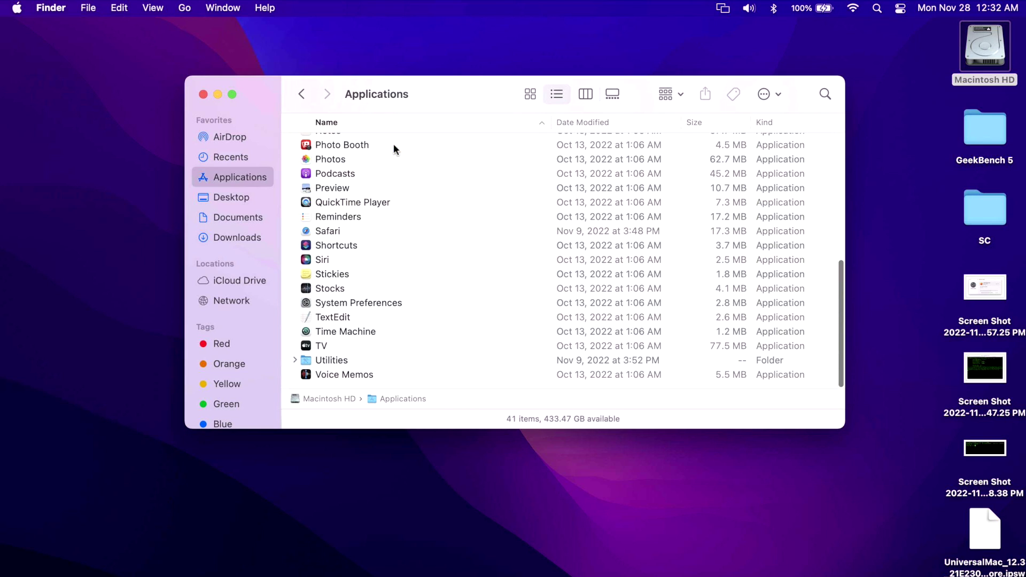
pyautogui.doubleClick(351, 358)
pyautogui.click(352, 359)
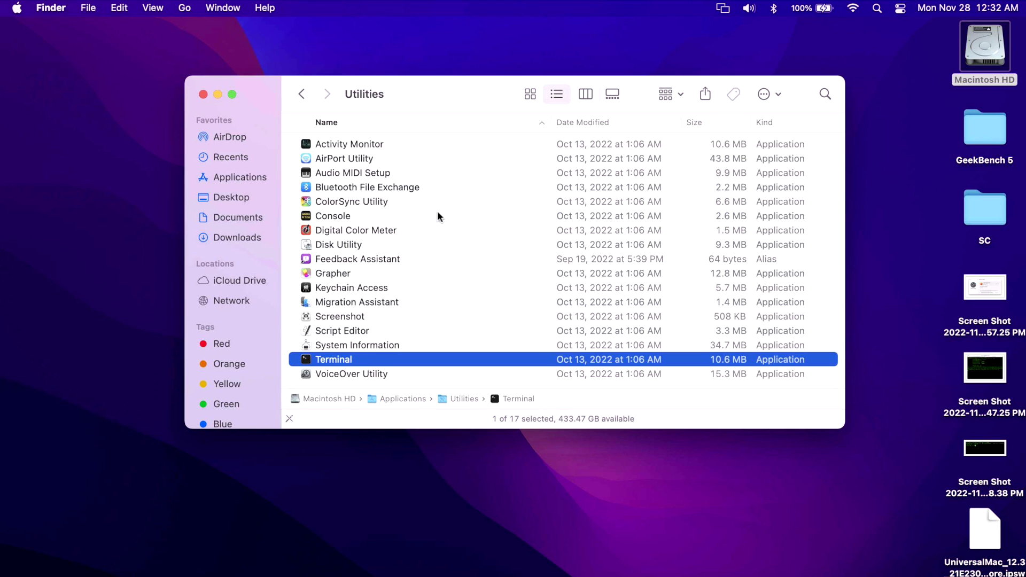
pyautogui.click(217, 94)
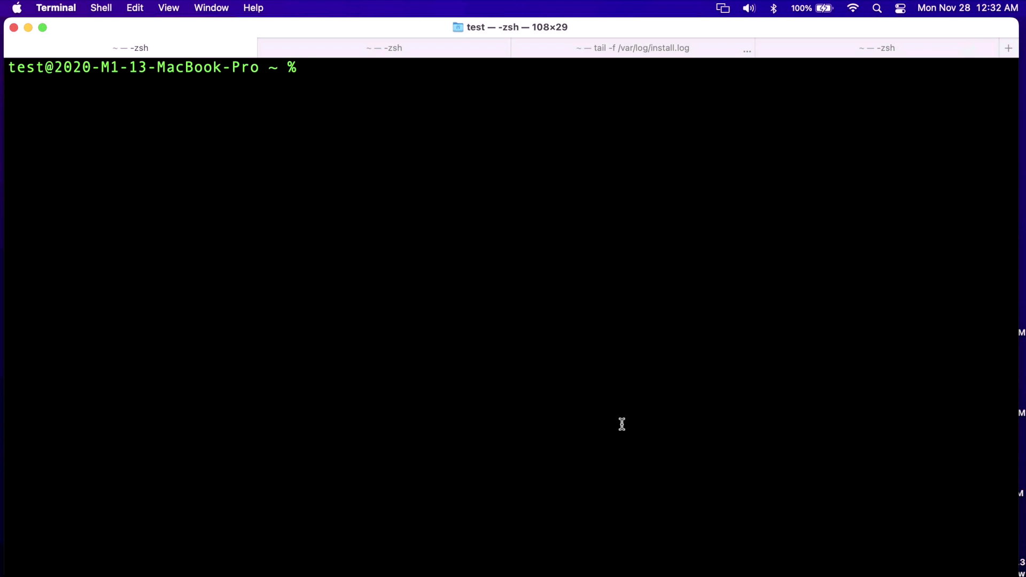
# Run softwareupdate for its help, highlight --list-full-installers, then type softwareupdate --list-full-installers
pyautogui.write('softwareupdate')
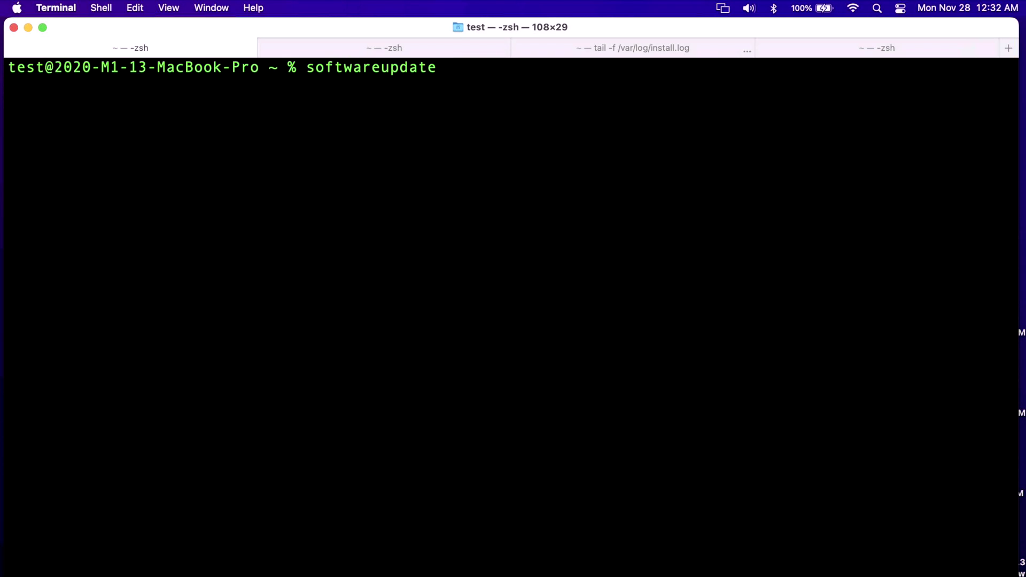
pyautogui.press('Return')
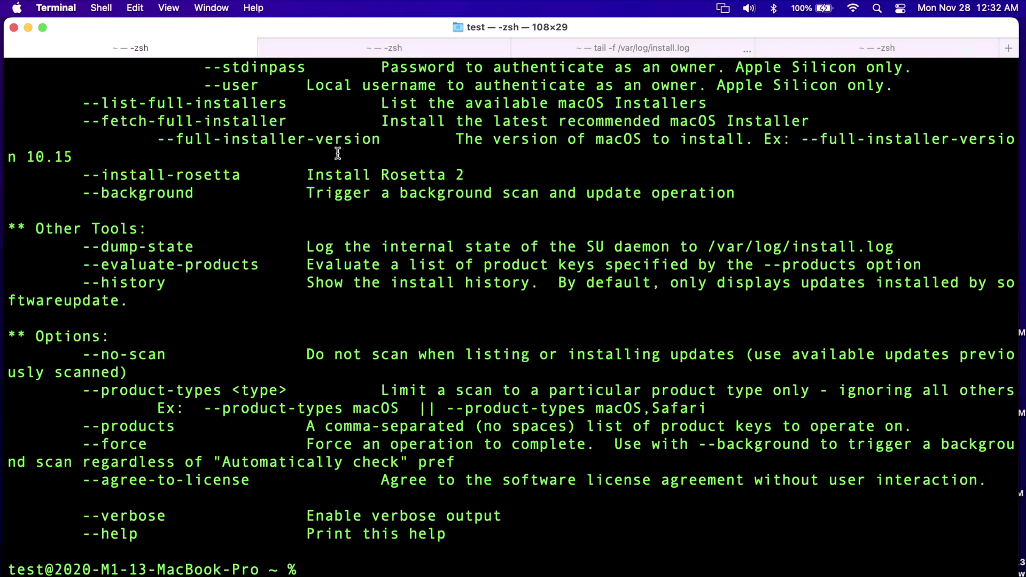
pyautogui.moveTo(316, 122); pyautogui.dragTo(95, 96)
pyautogui.click(476, 244)
pyautogui.write('softwareupdate')
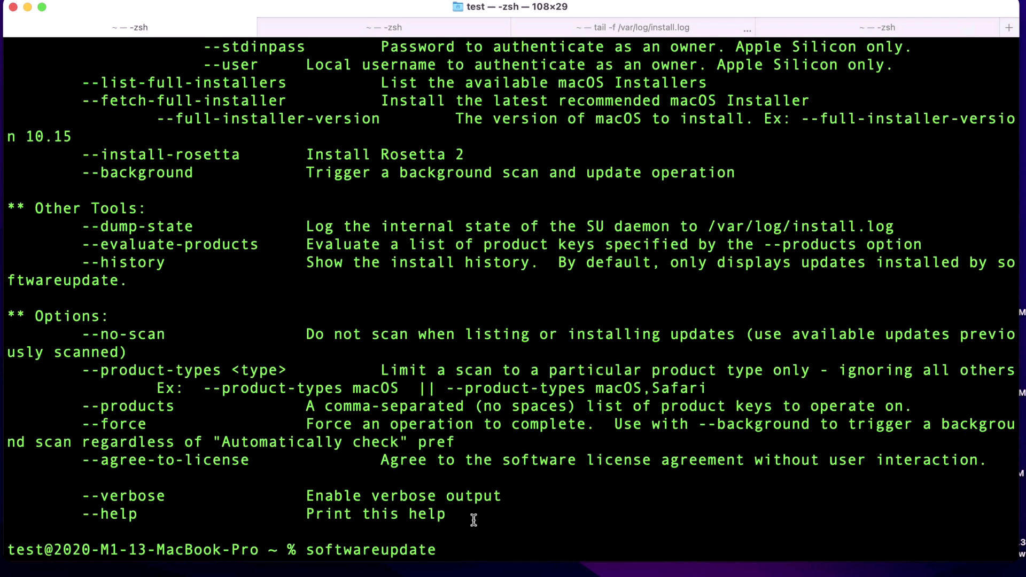
pyautogui.write(' --list-full-')
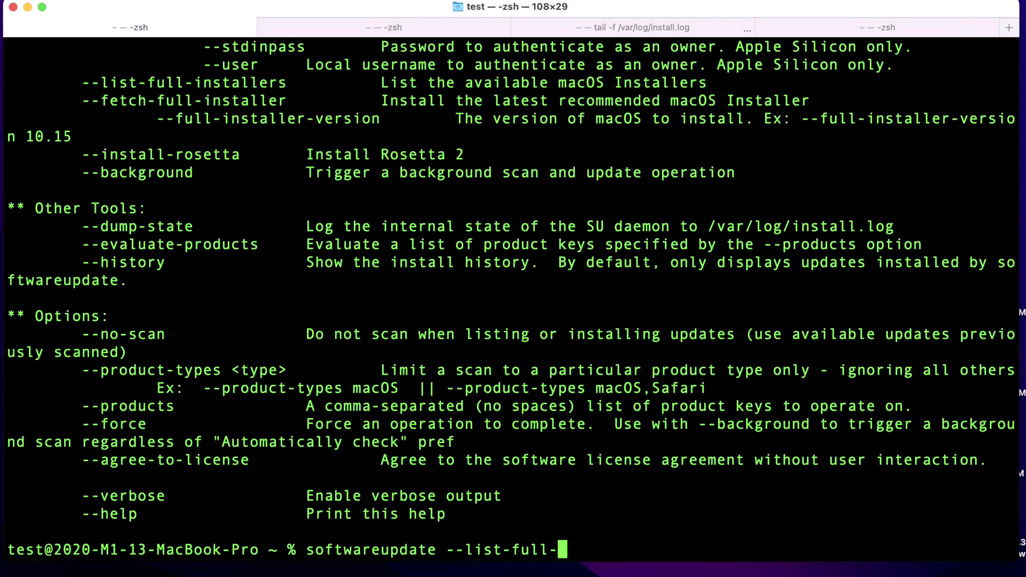
pyautogui.write('installers')
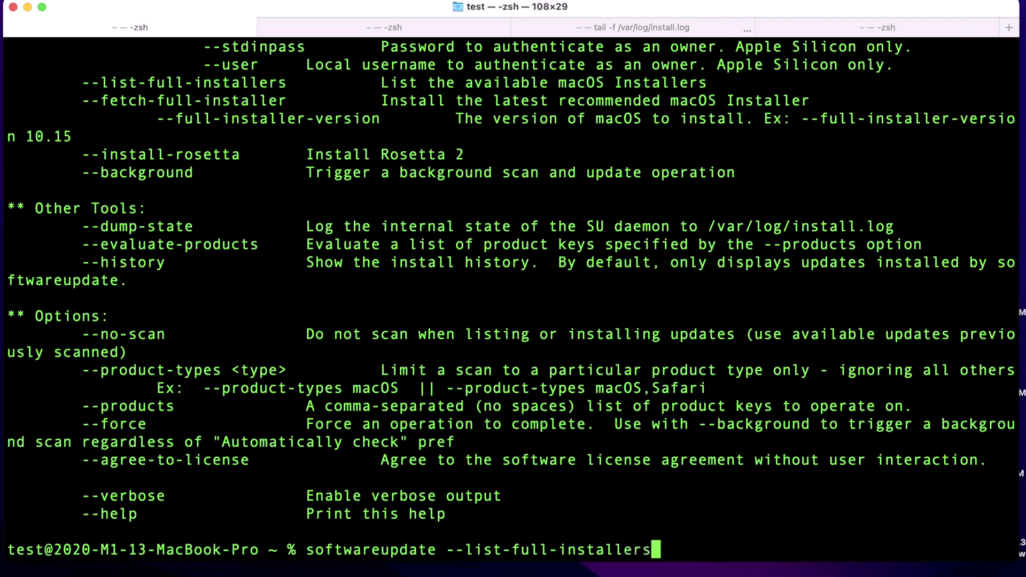
# Run softwareupdate --list-full-installers to list the Ventura, Monterey and Big Sur installers
pyautogui.press('Return')
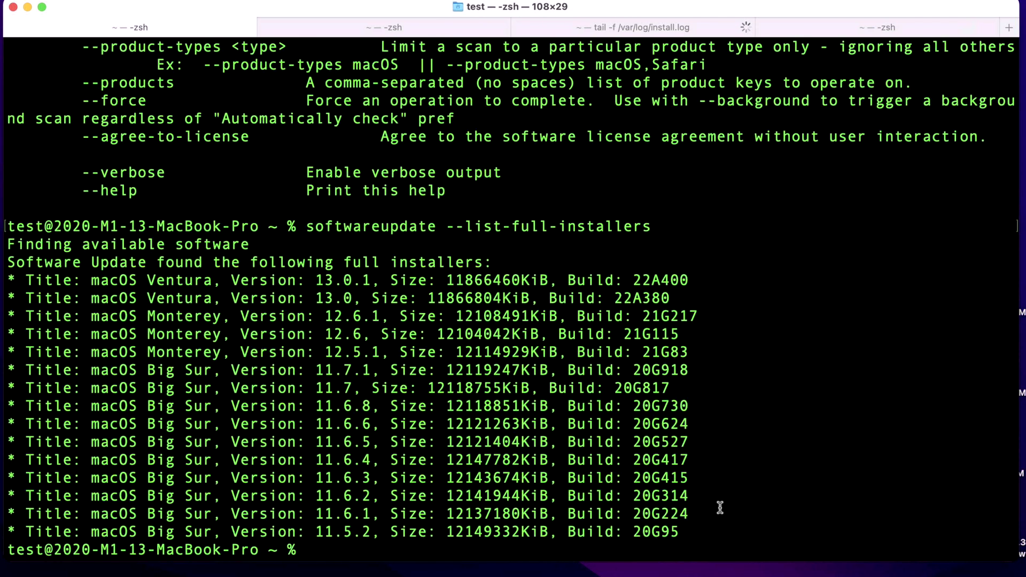
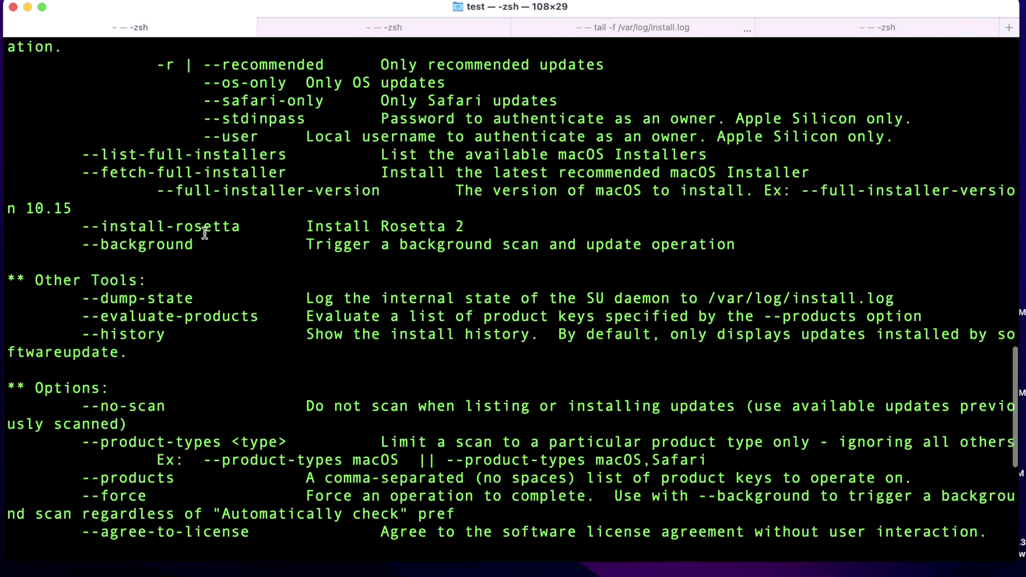
# Review the full-installer list of Ventura, Monterey and Big Sur, 13.0.1 down to 11.5.2
pyautogui.moveTo(289, 174); pyautogui.dragTo(85, 171)
# Turn the recalled listing command into softwareupdate --fetch-full-installer and review the help options
pyautogui.scroll(-10, 547, 390)
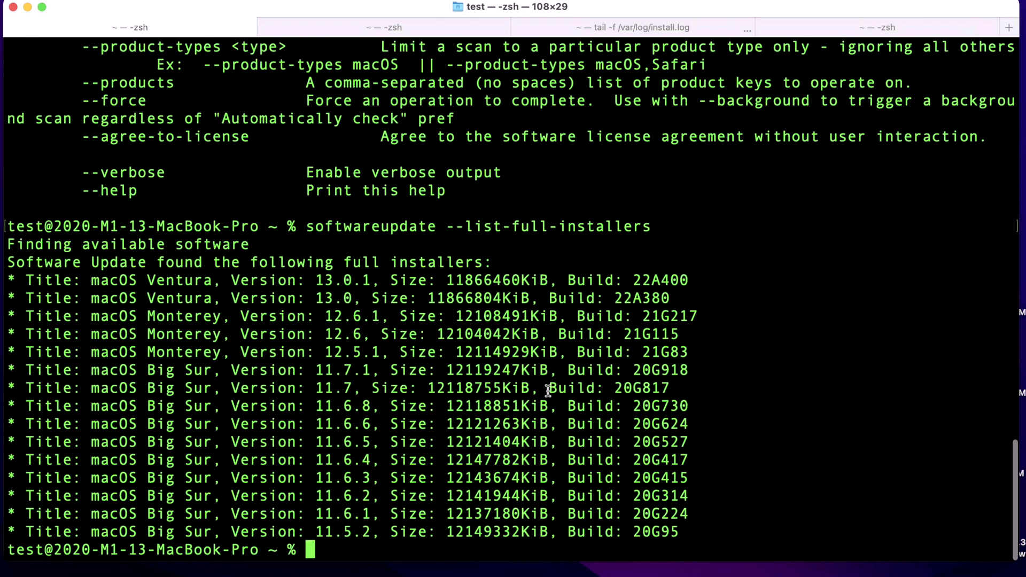
pyautogui.press('Up')
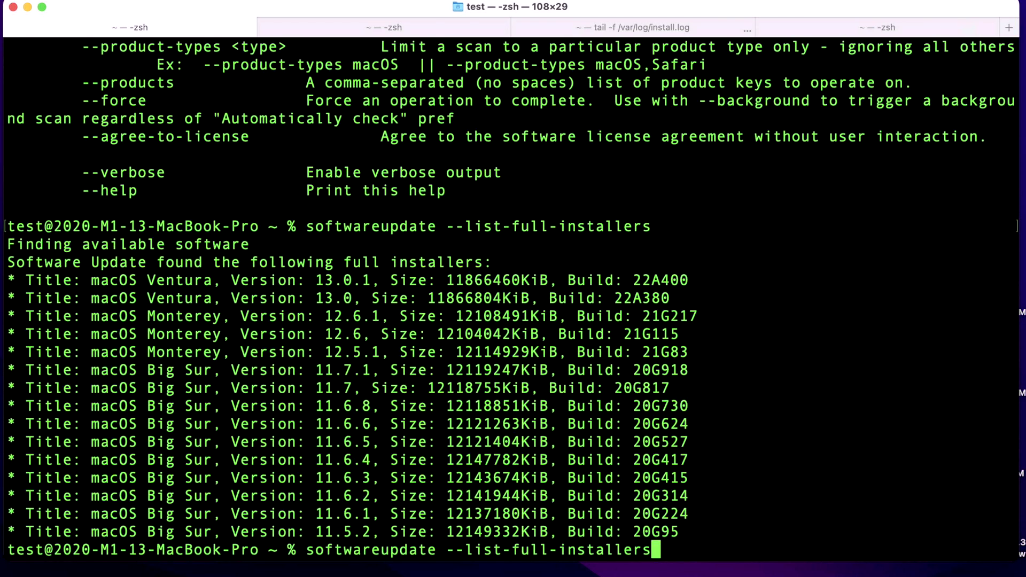
pyautogui.press('BackSpace')
pyautogui.press('BackSpace')
pyautogui.press('BackSpace')
pyautogui.press('BackSpace')
pyautogui.press('BackSpace')
pyautogui.press('BackSpace')
pyautogui.press('BackSpace')
pyautogui.press('BackSpace')
pyautogui.press('BackSpace')
pyautogui.press('BackSpace')
pyautogui.press('BackSpace')
pyautogui.press('BackSpace')
pyautogui.press('BackSpace')
pyautogui.press('BackSpace')
pyautogui.press('BackSpace')
pyautogui.press('BackSpace')
pyautogui.press('BackSpace')
pyautogui.press('BackSpace')
pyautogui.press('BackSpace')
pyautogui.press('BackSpace')
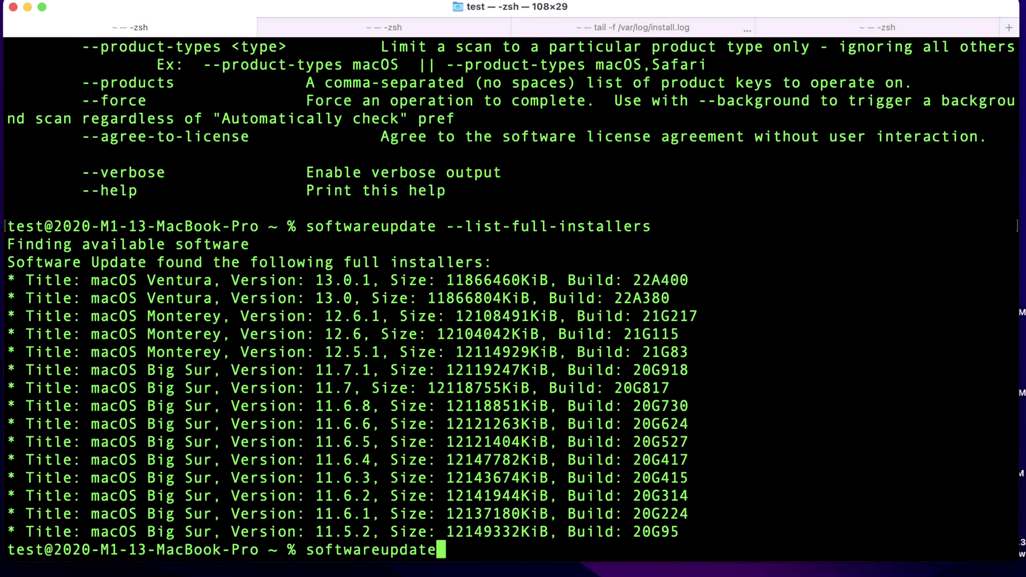
pyautogui.write('--fetch-full-installer')
pyautogui.scroll(3, 429, 209)
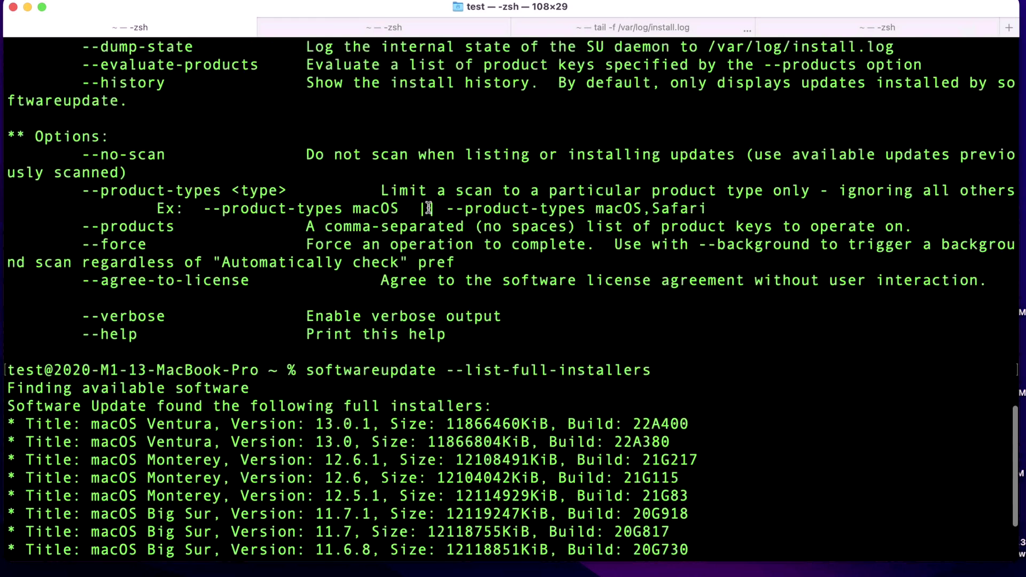
pyautogui.scroll(4, 429, 208)
pyautogui.scroll(-3, 368, 431)
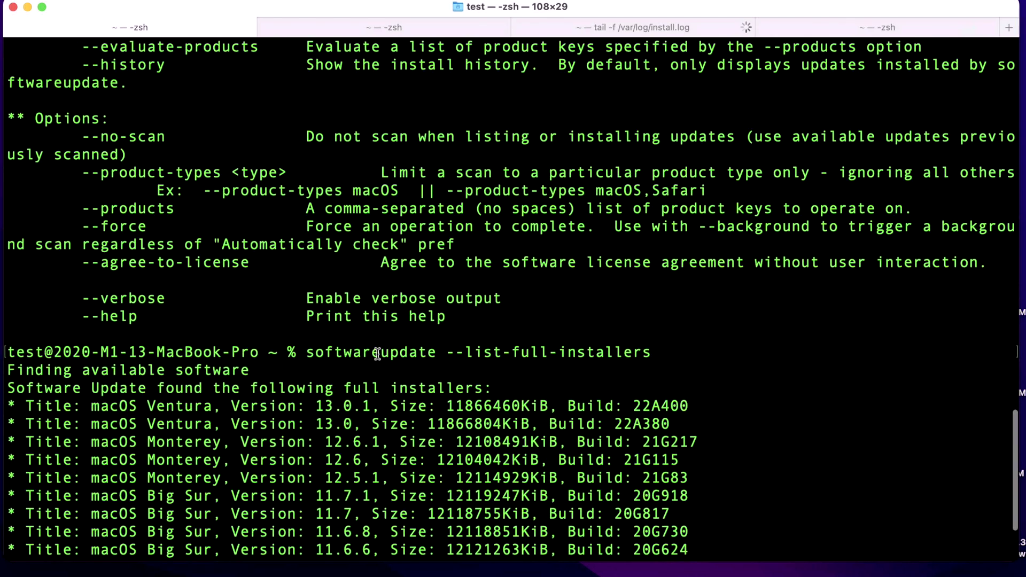
pyautogui.scroll(5, 377, 355)
pyautogui.scroll(3, 256, 154)
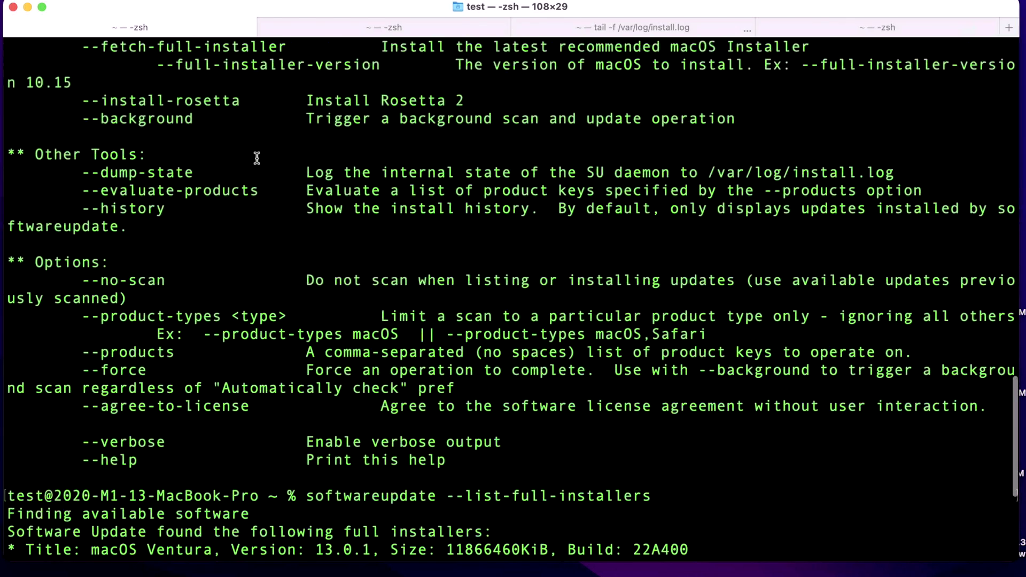
# Append --full-installer-version 12.5.1 to the fetch command, copying the option from the help text
pyautogui.moveTo(157, 100); pyautogui.dragTo(380, 101)
pyautogui.rightClick(366, 100)
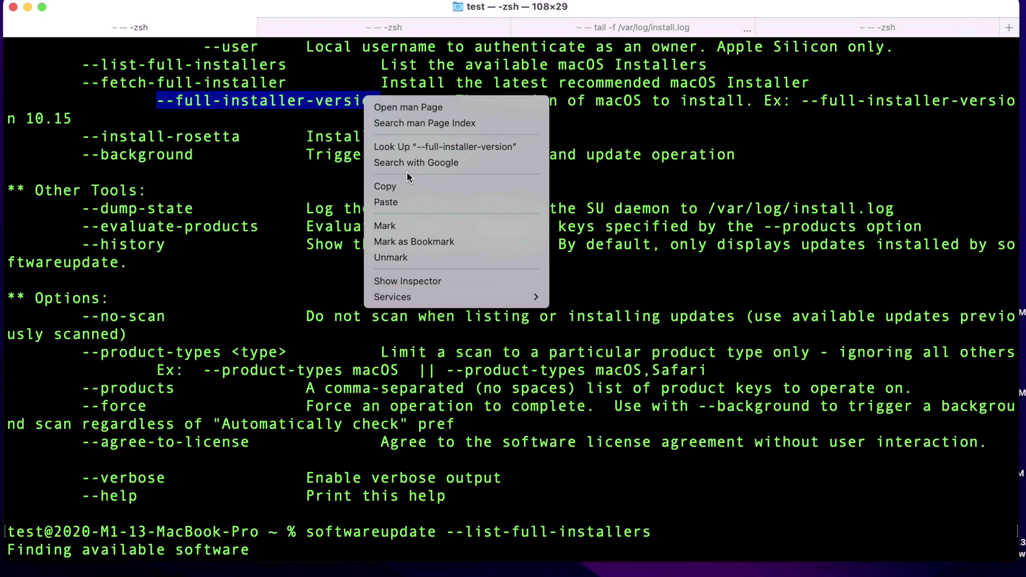
pyautogui.click(443, 187)
pyautogui.click(710, 289)
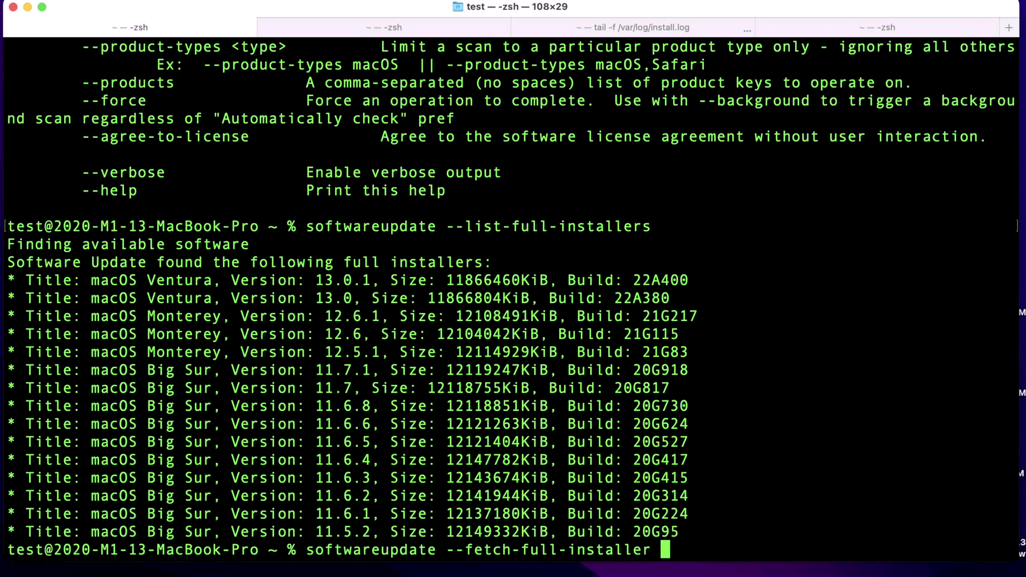
pyautogui.press('super+v')
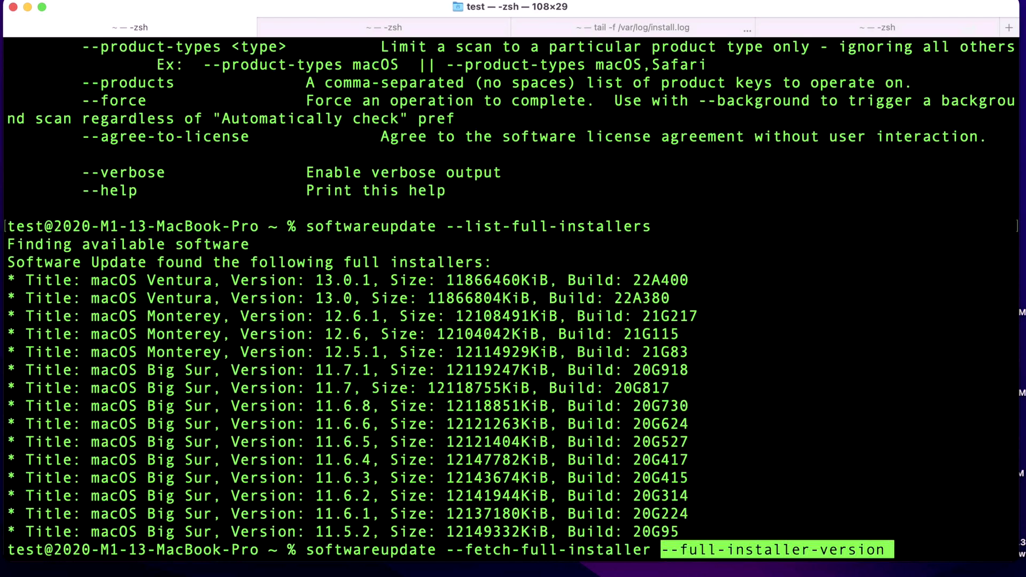
pyautogui.write('12.5.1')
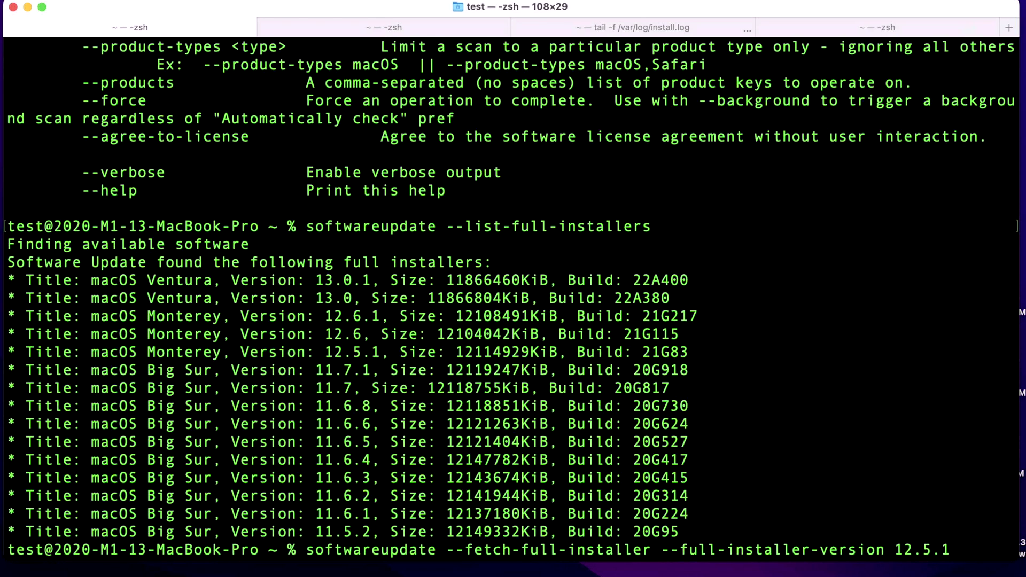
# Drop the version option and run softwareupdate --fetch-full-installer to download the latest installer
pyautogui.press('BackSpace')
pyautogui.press('BackSpace')
pyautogui.press('BackSpace')
pyautogui.press('BackSpace')
pyautogui.press('BackSpace')
pyautogui.press('BackSpace')
pyautogui.press('BackSpace')
pyautogui.press('BackSpace')
pyautogui.press('BackSpace')
pyautogui.press('BackSpace')
pyautogui.press('BackSpace')
pyautogui.press('BackSpace')
pyautogui.press('BackSpace')
pyautogui.press('BackSpace')
pyautogui.press('BackSpace')
pyautogui.press('BackSpace')
pyautogui.press('BackSpace')
pyautogui.press('BackSpace')
pyautogui.press('BackSpace')
pyautogui.press('BackSpace')
pyautogui.press('BackSpace')
pyautogui.press('BackSpace')
pyautogui.press('BackSpace')
pyautogui.press('BackSpace')
pyautogui.press('BackSpace')
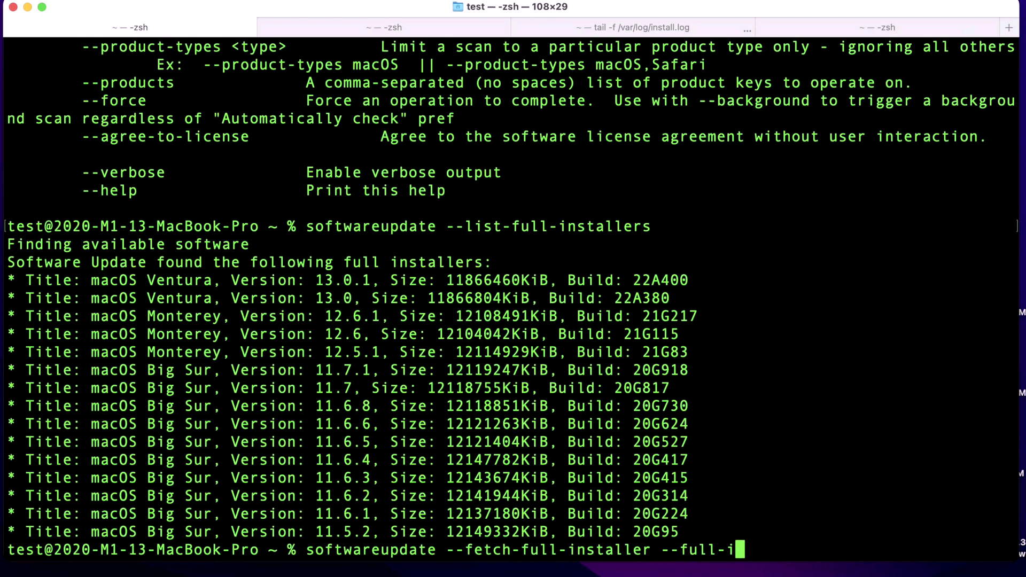
pyautogui.press('BackSpace')
pyautogui.press('BackSpace')
pyautogui.press('BackSpace')
pyautogui.press('Return')
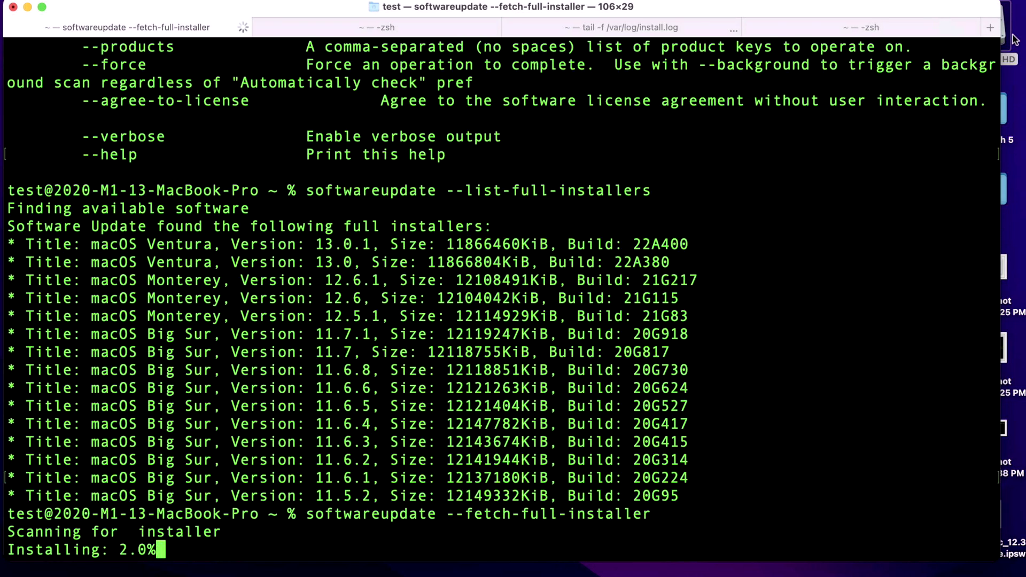
pyautogui.doubleClick(1010, 39)
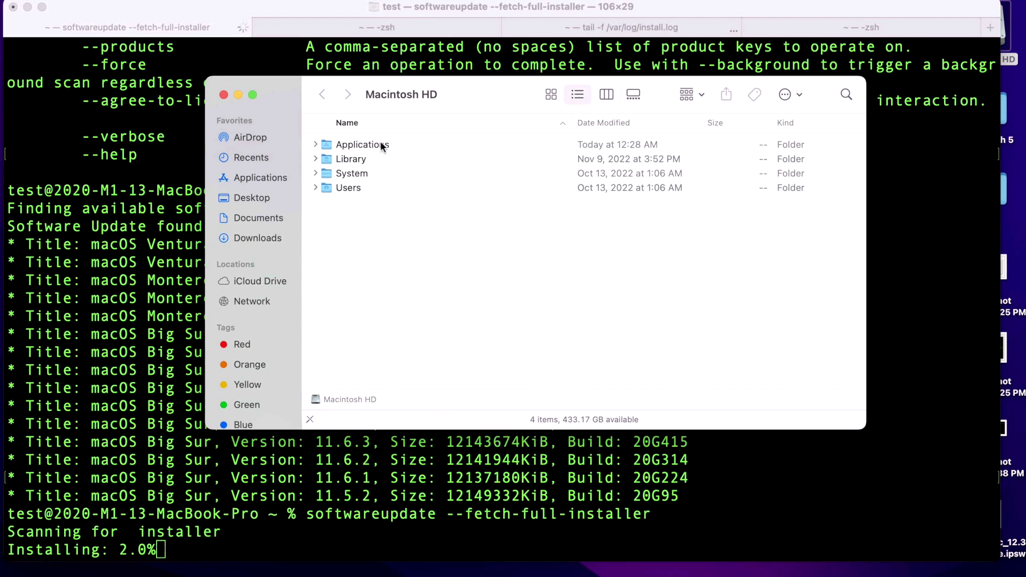
pyautogui.doubleClick(382, 145)
pyautogui.doubleClick(353, 360)
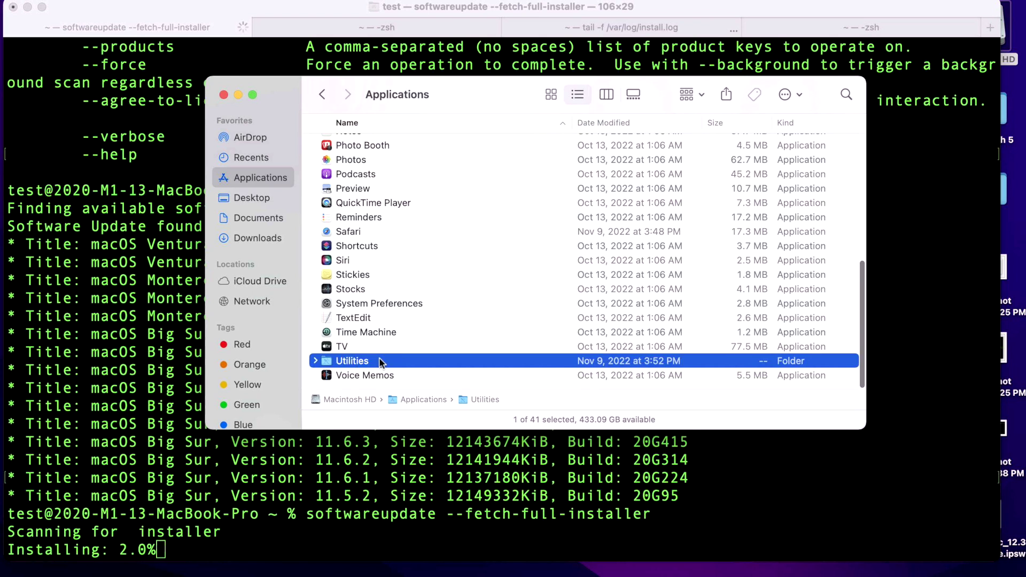
pyautogui.doubleClick(374, 145)
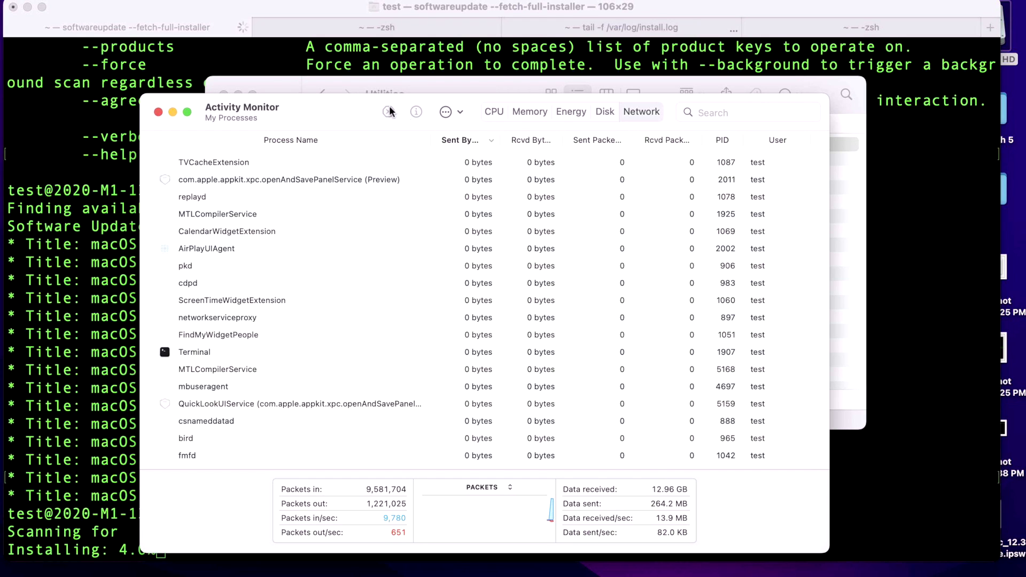
pyautogui.moveTo(344, 110); pyautogui.dragTo(469, 91)
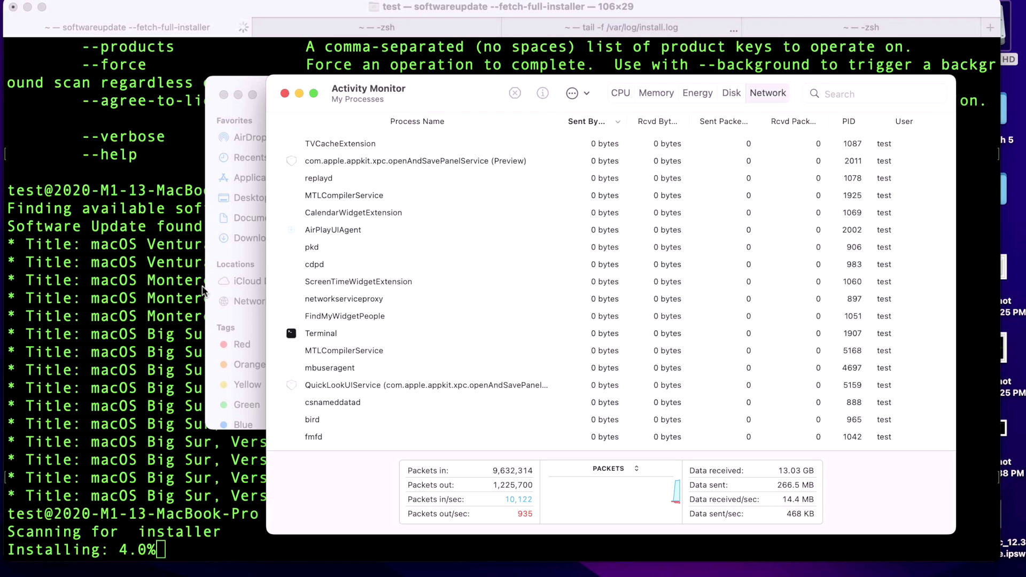
pyautogui.click(285, 93)
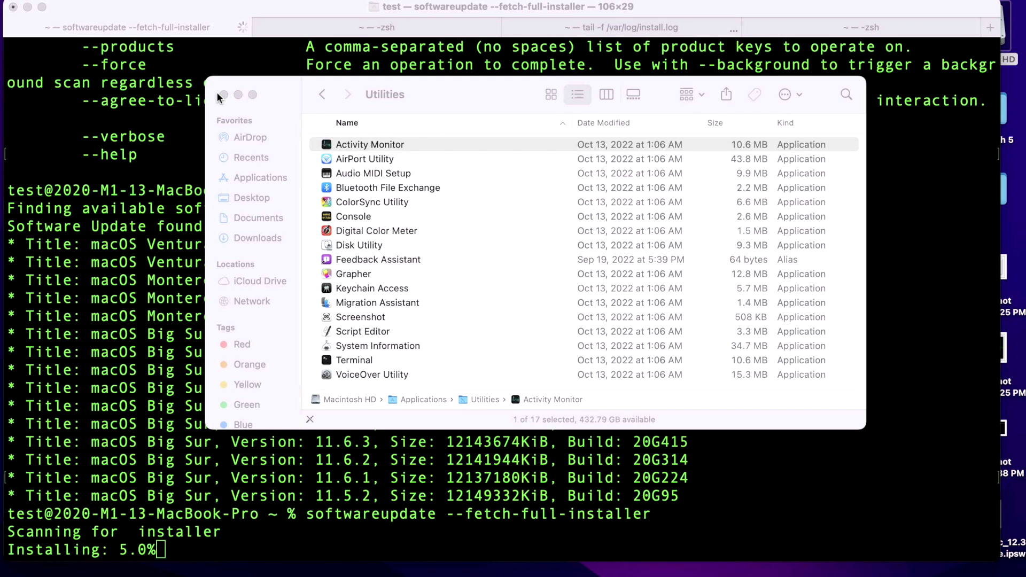
pyautogui.click(224, 95)
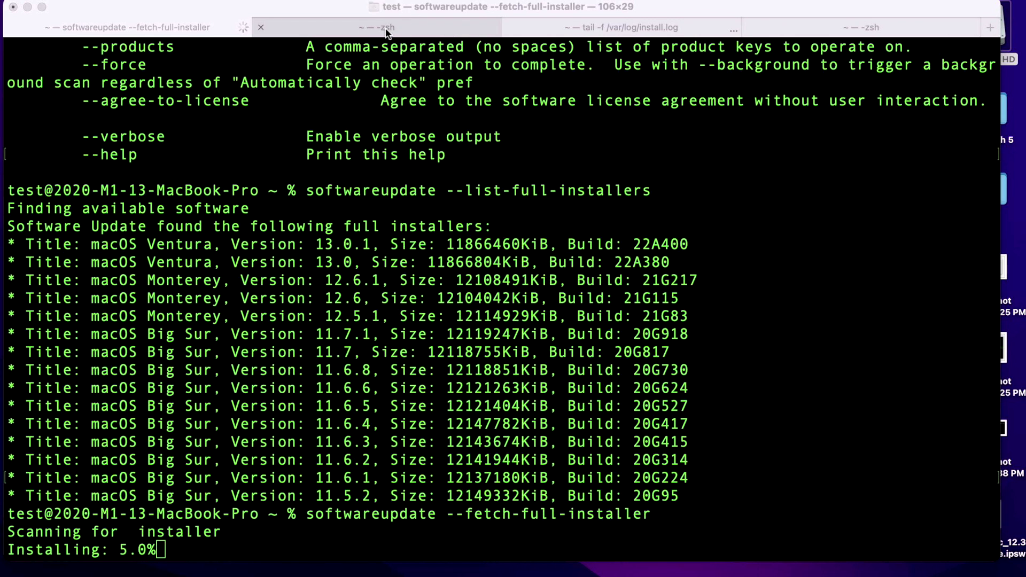
# Confirm the install finished, then find the 12.19 GB Install macOS Ventura in Macintosh HD's Applications
pyautogui.click(388, 27)
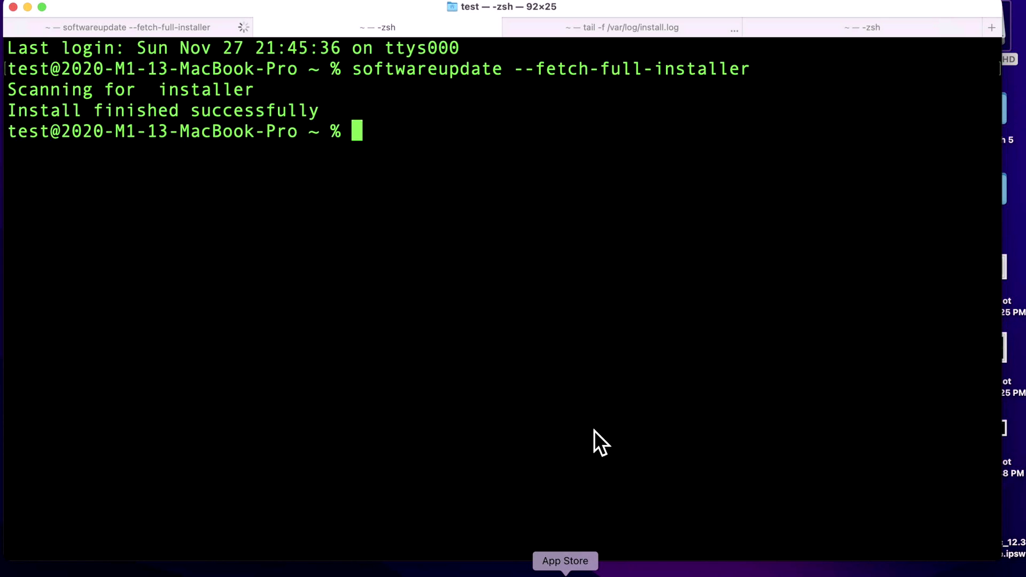
pyautogui.click(1009, 60)
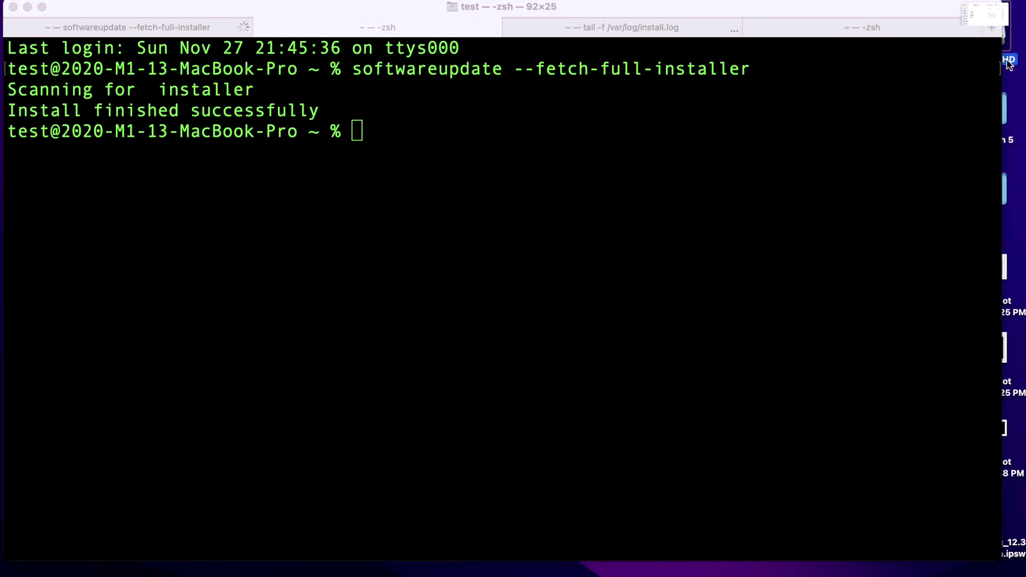
pyautogui.doubleClick(1009, 62)
pyautogui.click(418, 151)
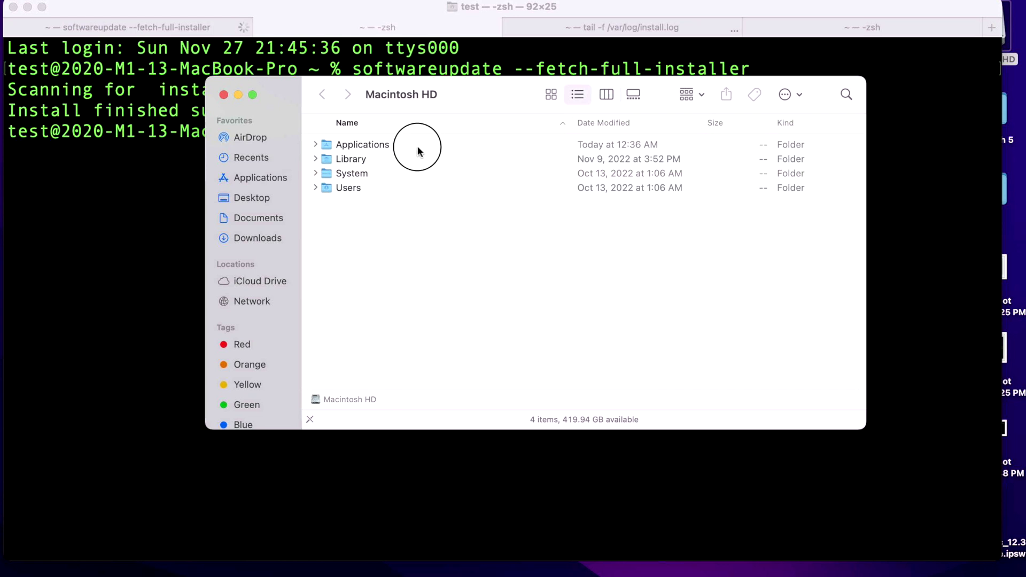
pyautogui.doubleClick(418, 150)
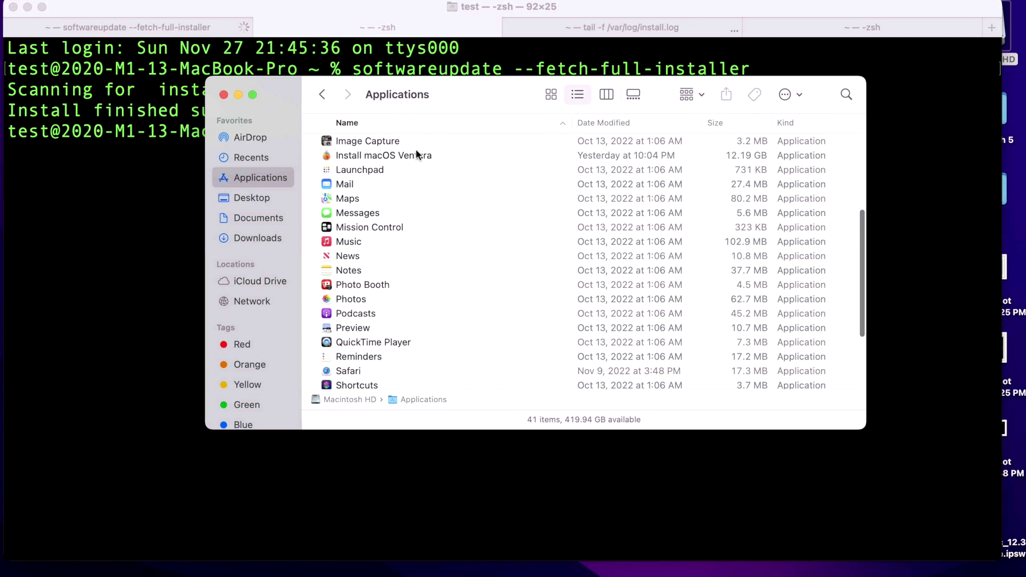
pyautogui.click(418, 155)
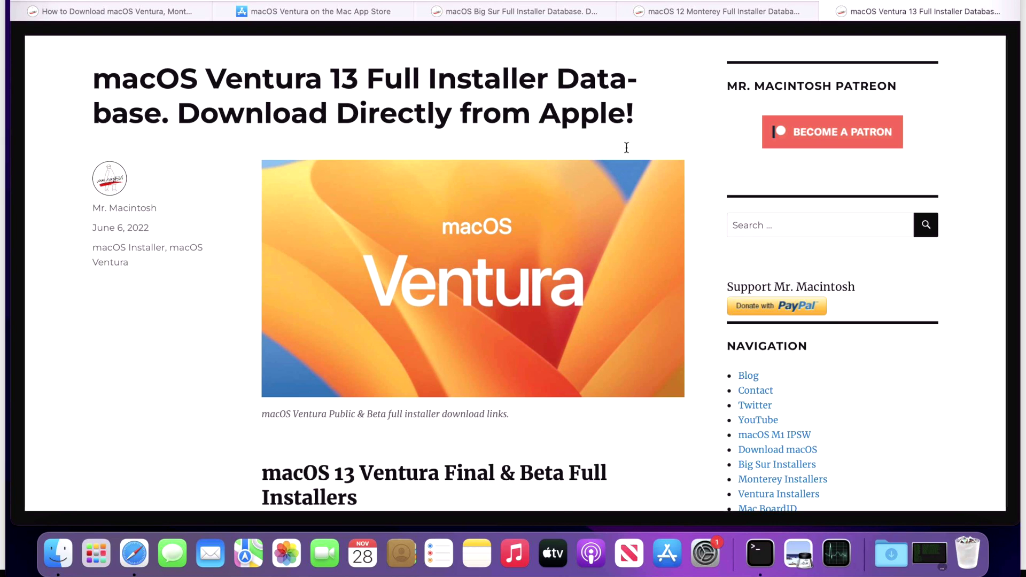
# Scroll the Mr. Macintosh page down to the InstallAssistant.pkg links for 13.0.1 and 13.0
pyautogui.scroll(-5, 625, 127)
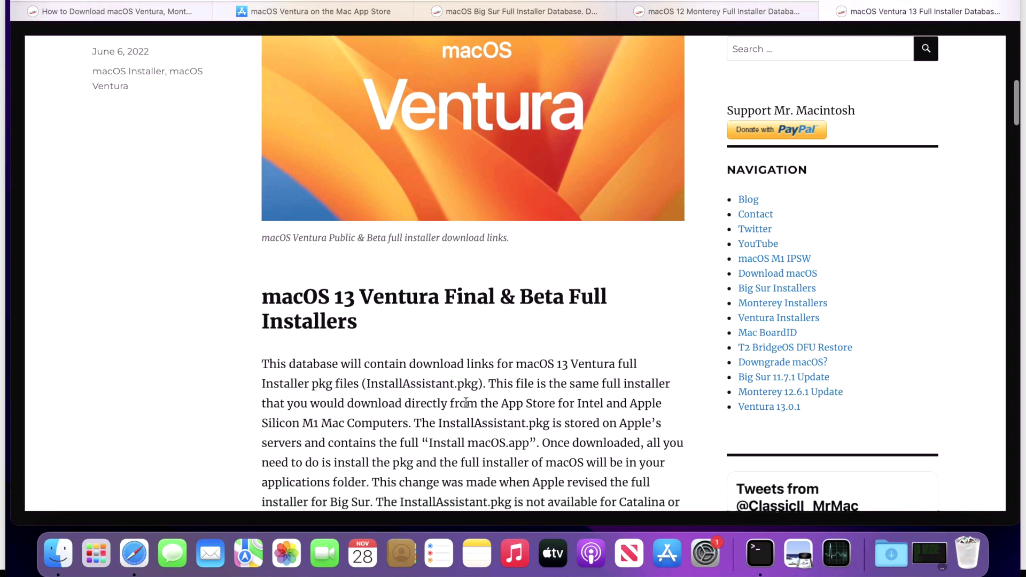
pyautogui.scroll(-8, 467, 405)
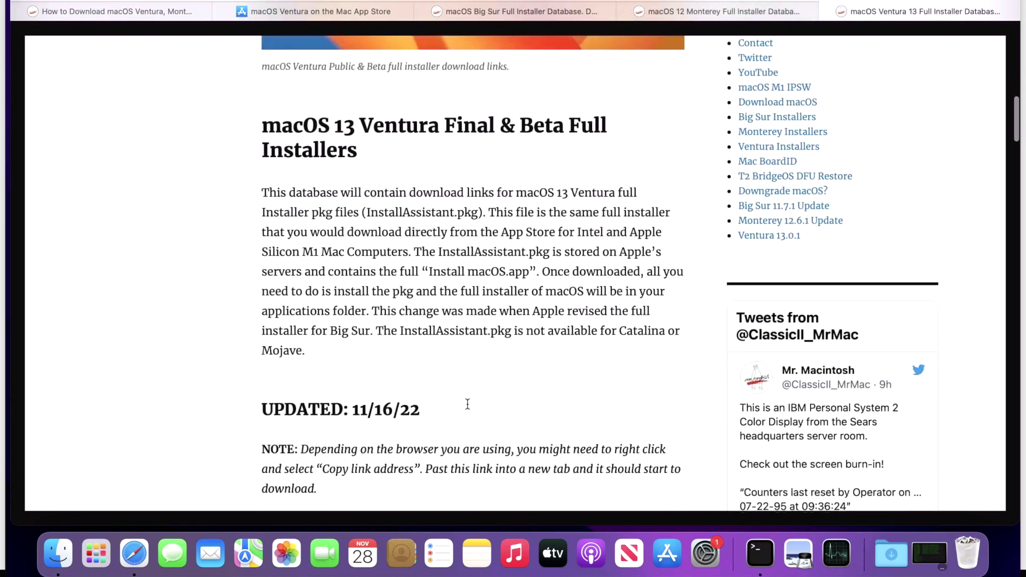
pyautogui.scroll(-3, 467, 405)
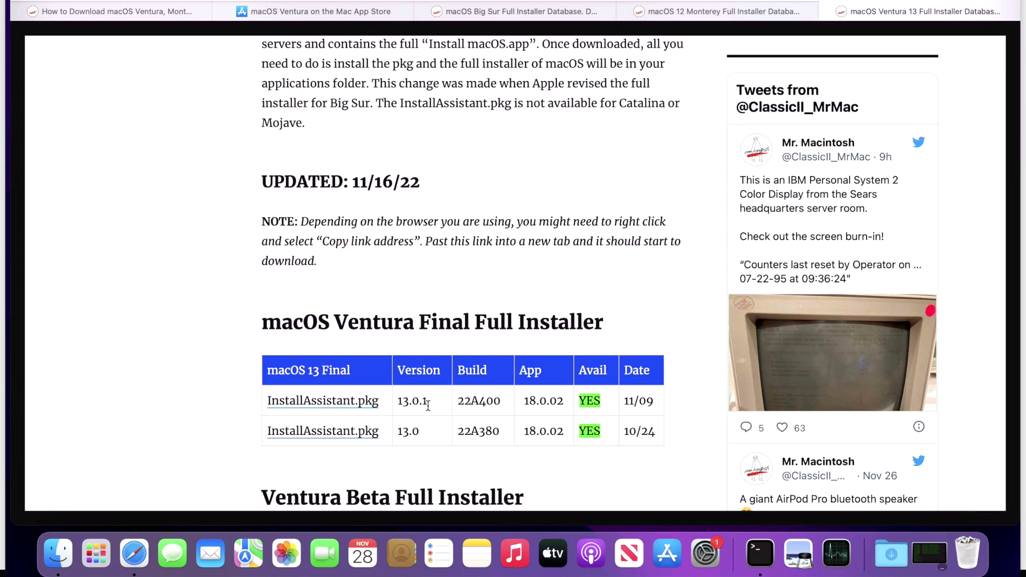
pyautogui.scroll(-1, 427, 405)
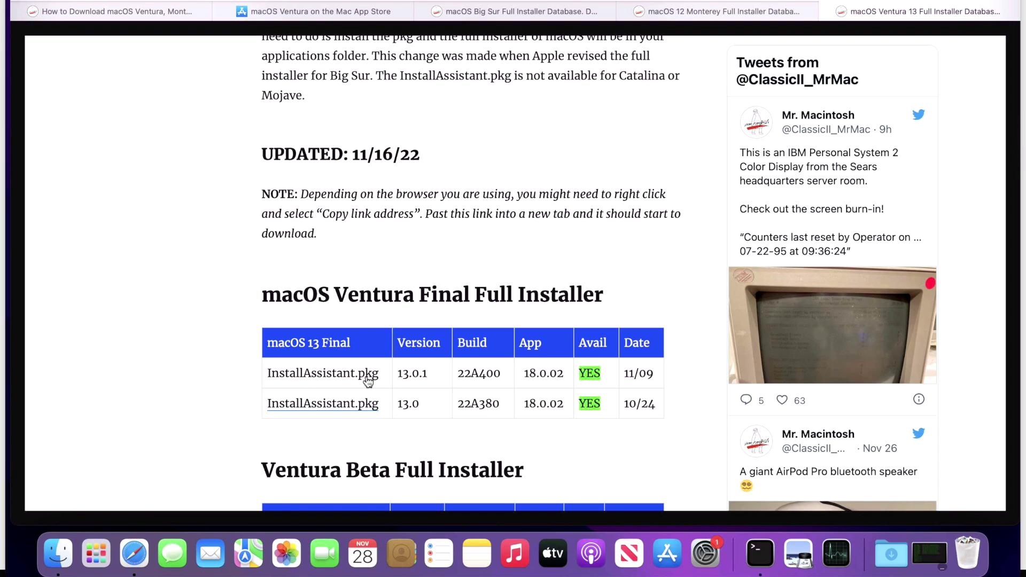
# Download the 13.0.1 InstallAssistant.pkg by pasting its copied link into the address bar
pyautogui.rightClick(367, 381)
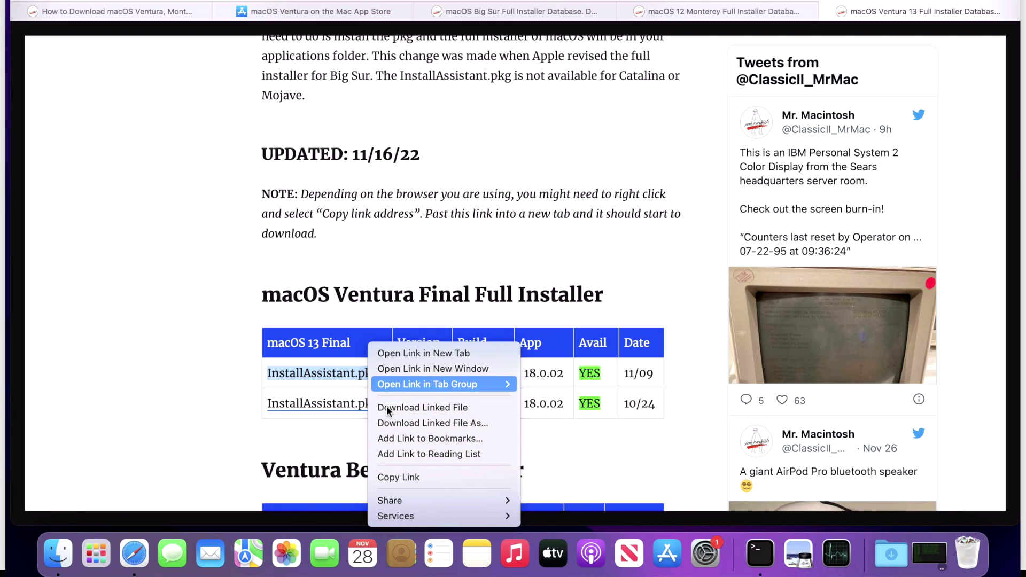
pyautogui.click(425, 478)
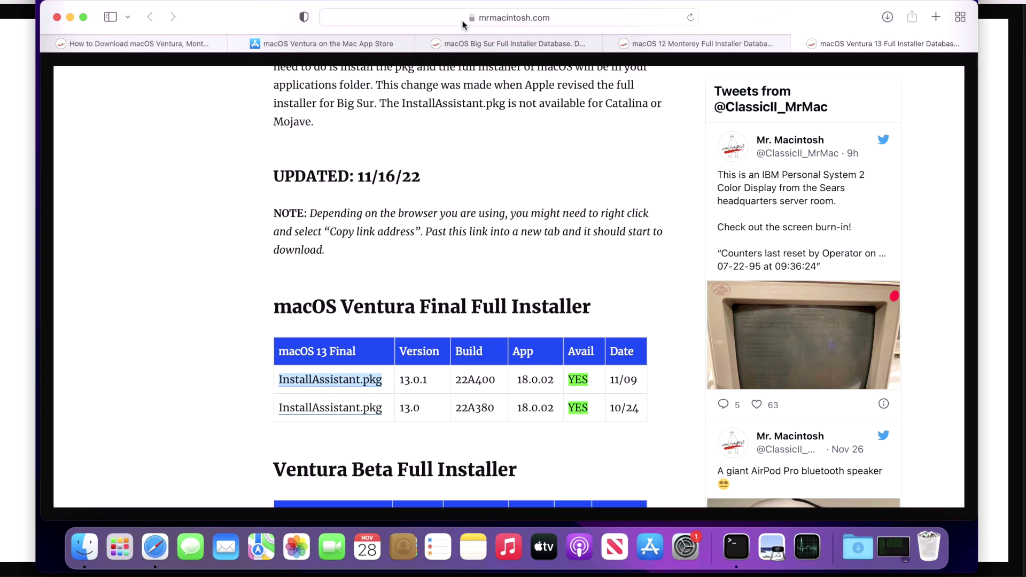
pyautogui.click(450, 22)
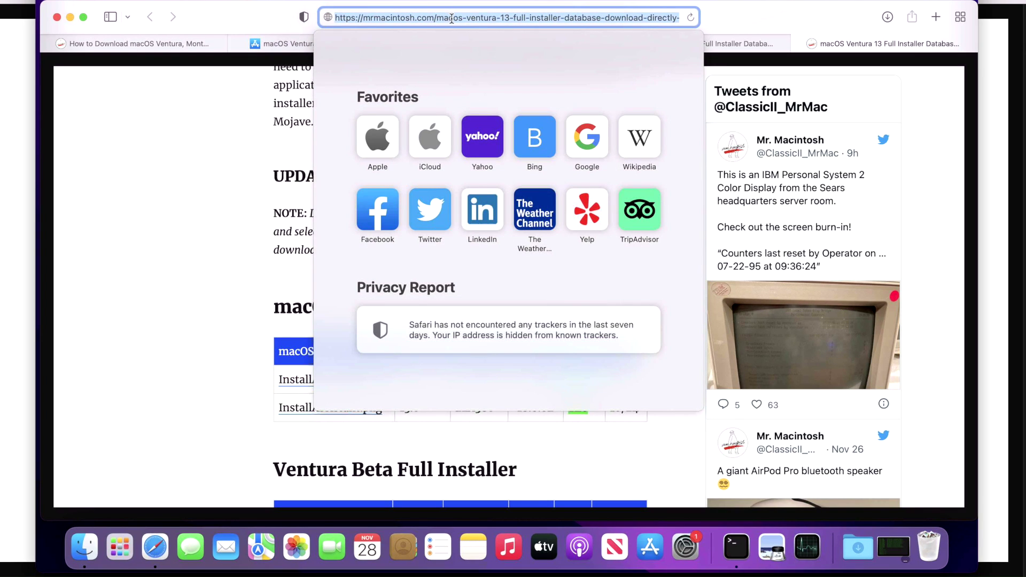
pyautogui.press('super+v')
pyautogui.moveTo(446, 15); pyautogui.dragTo(366, 23)
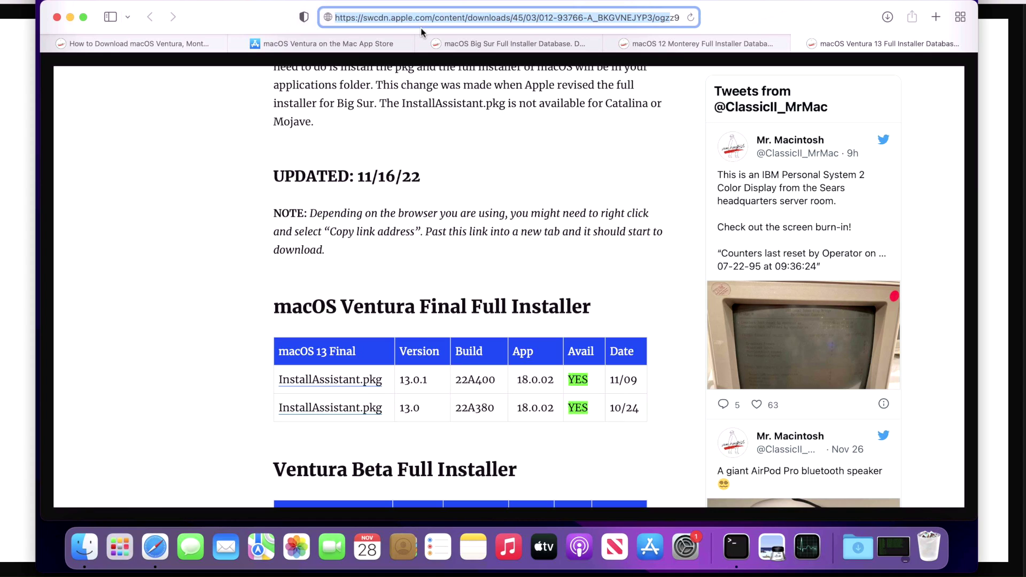
pyautogui.click(538, 137)
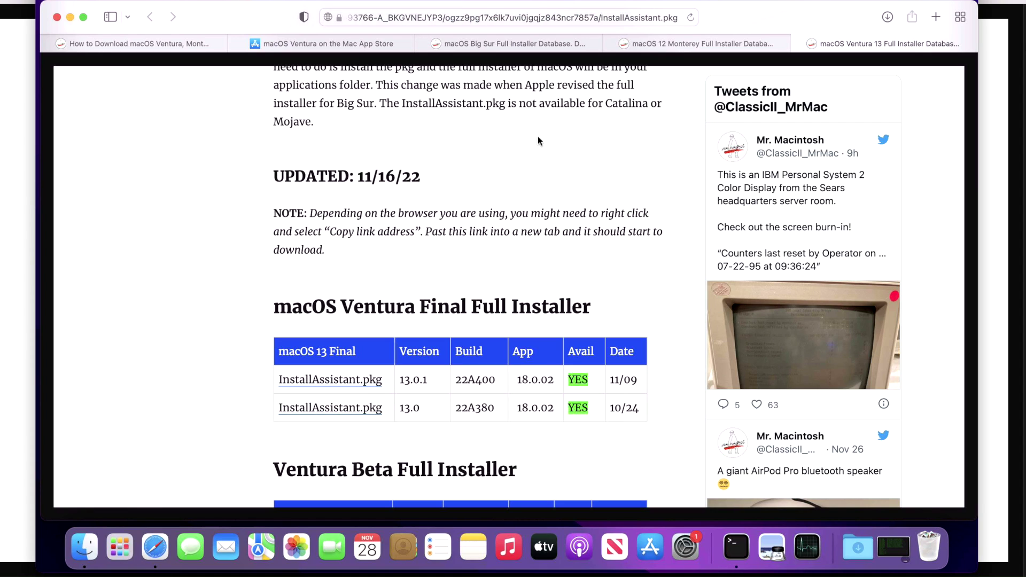
pyautogui.click(330, 382)
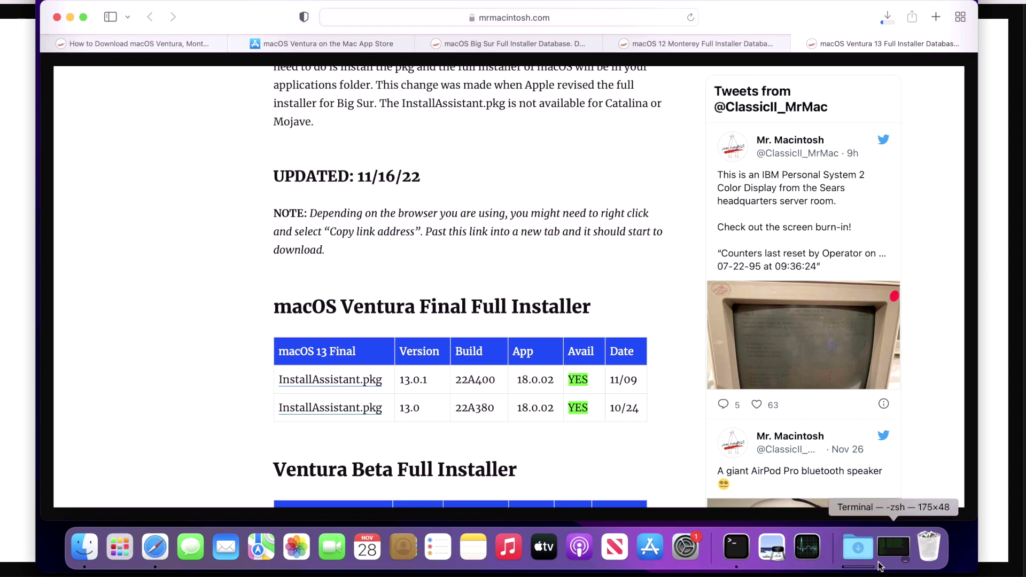
# Look at the Monterey and Big Sur installer database pages, then return to the Ventura page
pyautogui.click(717, 41)
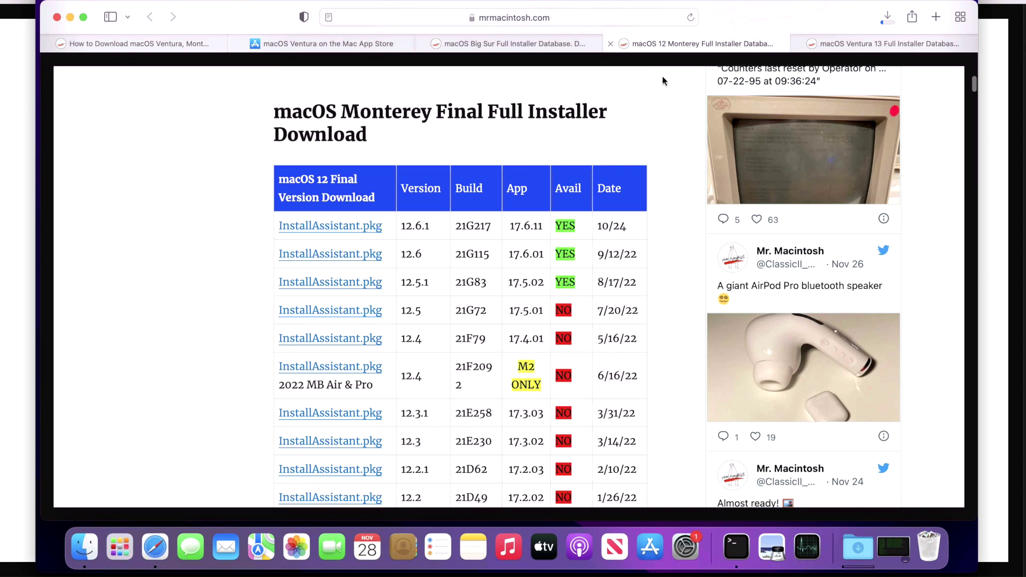
pyautogui.click(523, 51)
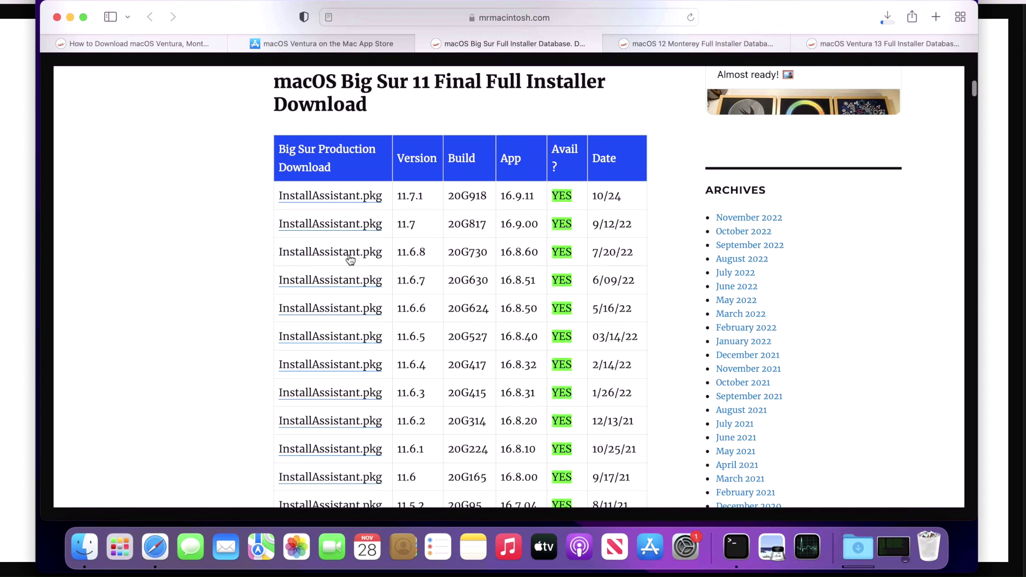
pyautogui.click(878, 49)
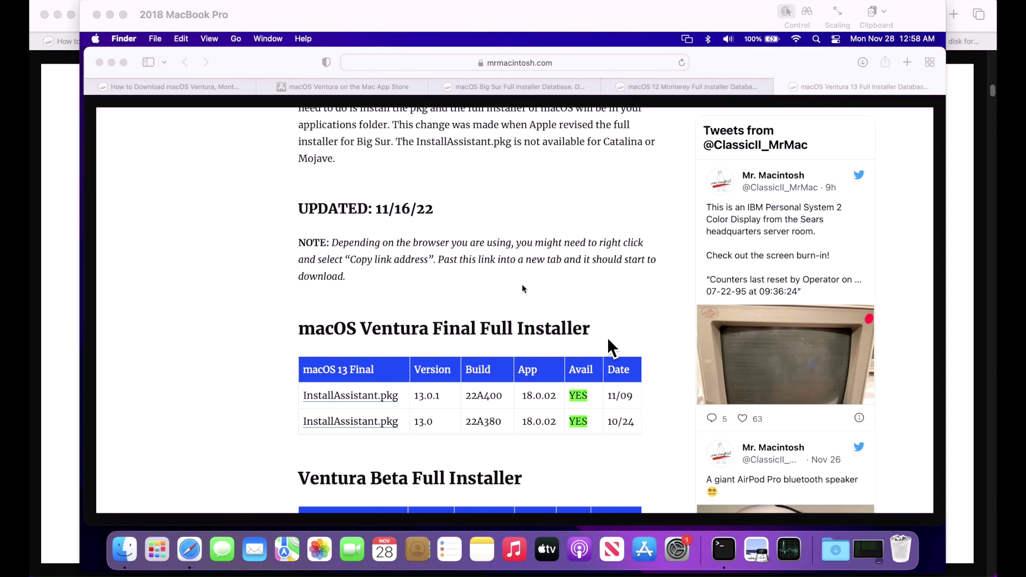
# Install the downloaded InstallAssistant.pkg onto the Monterey disk using the admin password, then close Installer
pyautogui.click(834, 549)
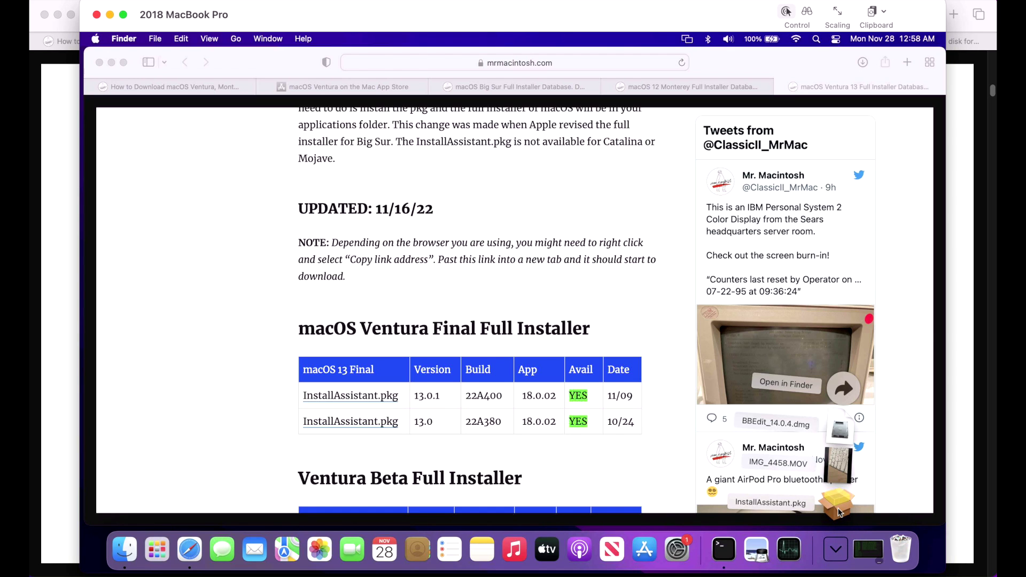
pyautogui.click(837, 505)
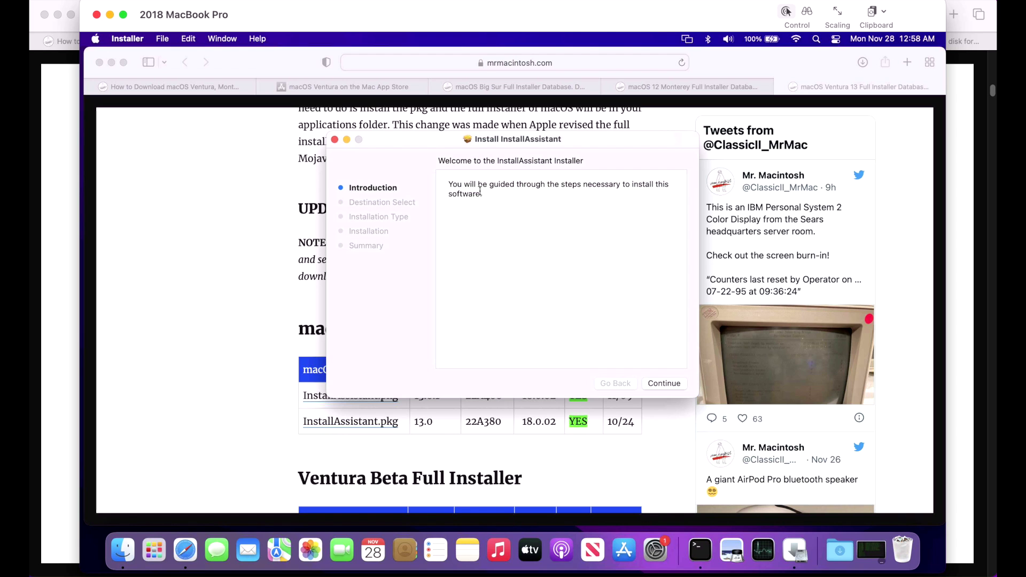
pyautogui.click(663, 384)
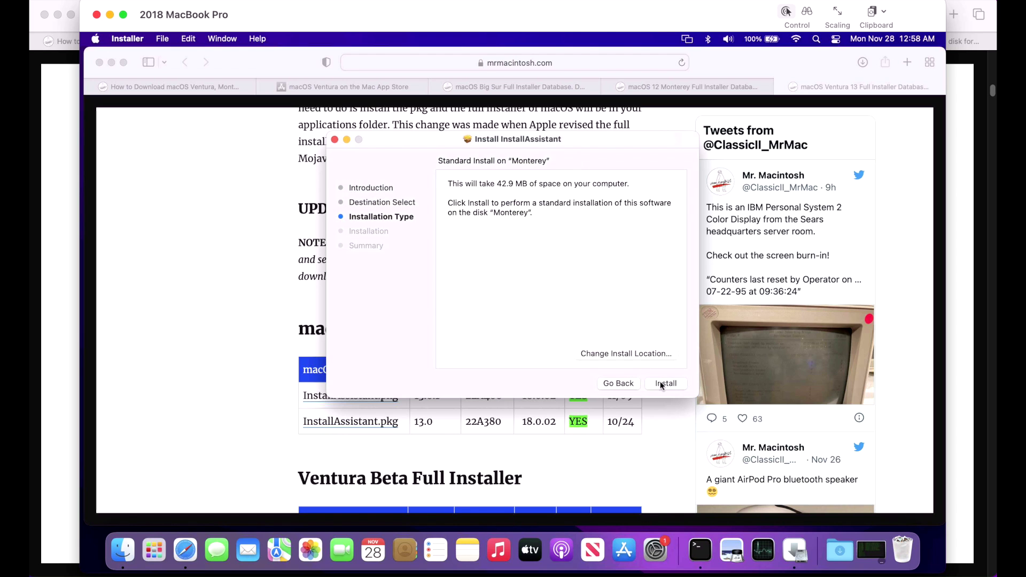
pyautogui.click(663, 384)
pyautogui.press('Return')
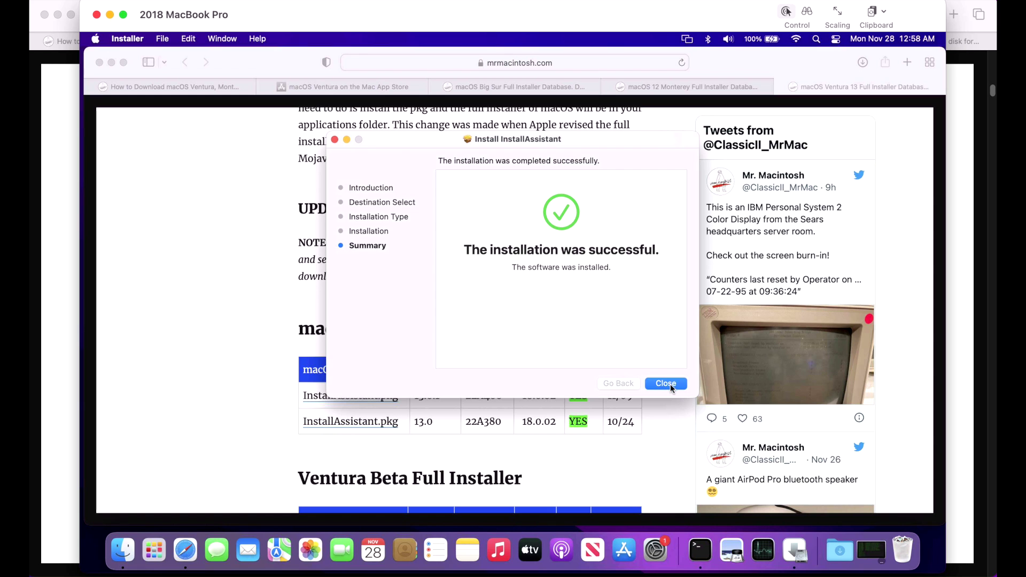
pyautogui.click(666, 383)
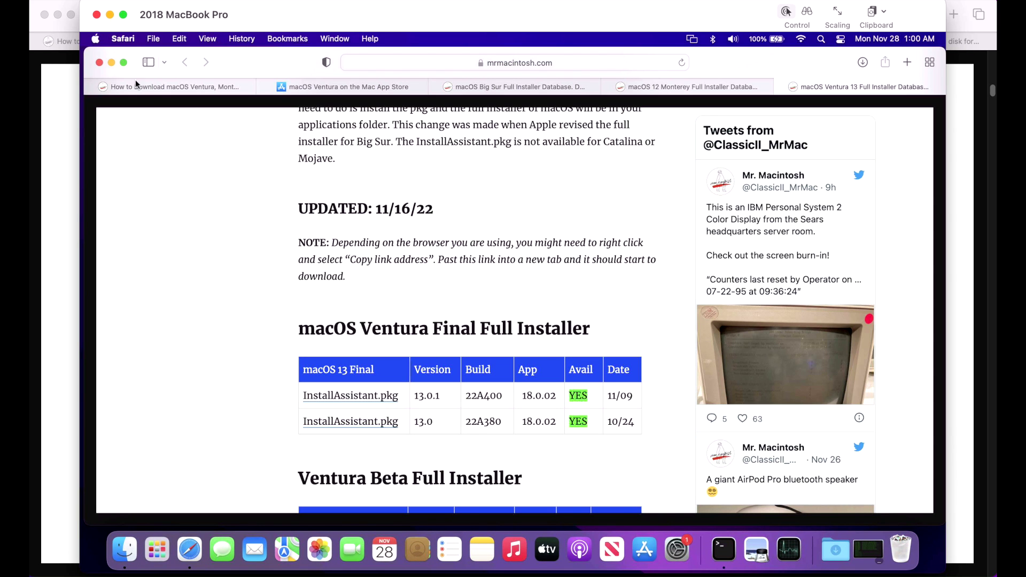
# Hide Safari and select Install macOS Ventura in the Monterey disk's Applications folder
pyautogui.click(113, 62)
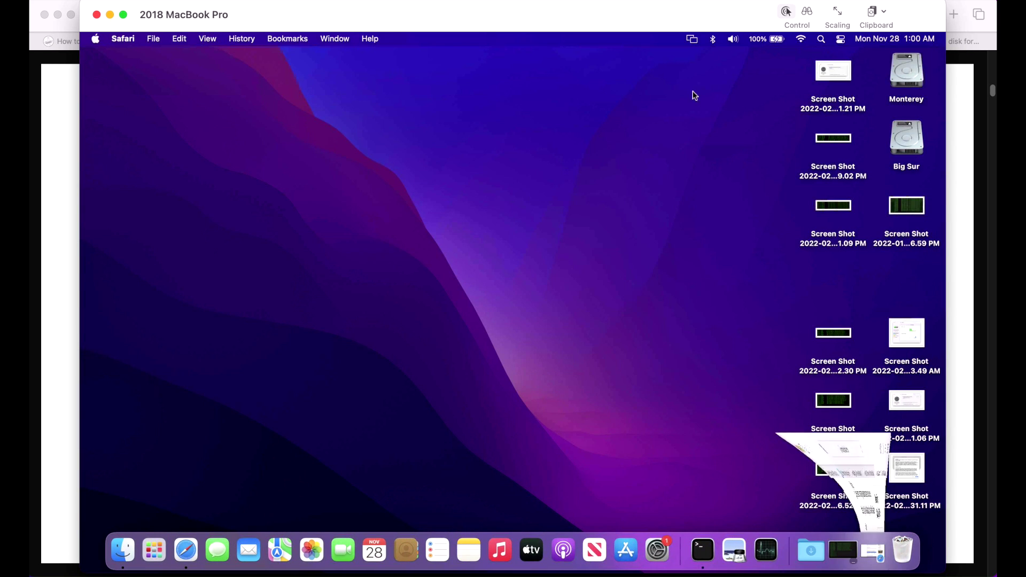
pyautogui.doubleClick(888, 77)
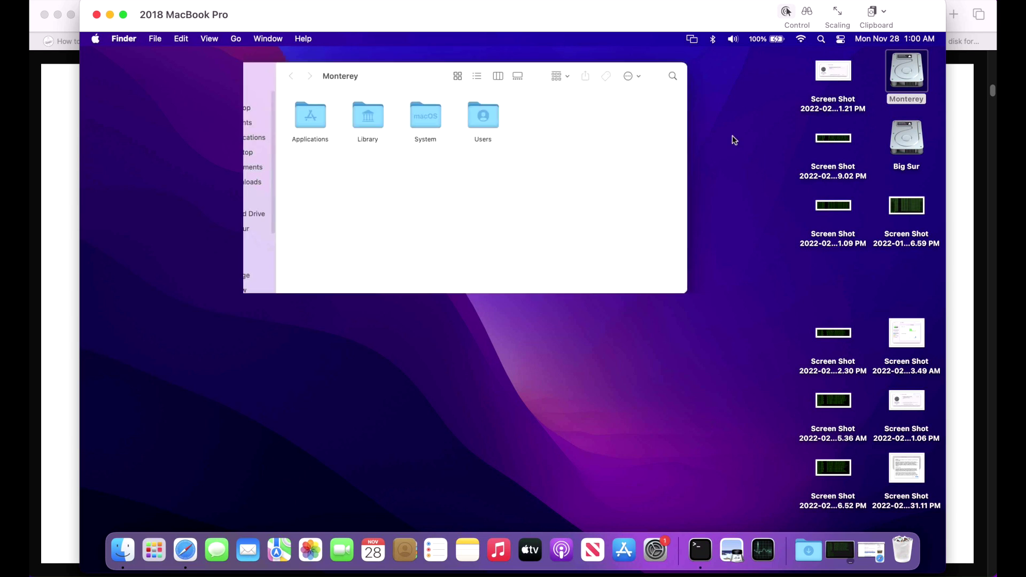
pyautogui.doubleClick(235, 128)
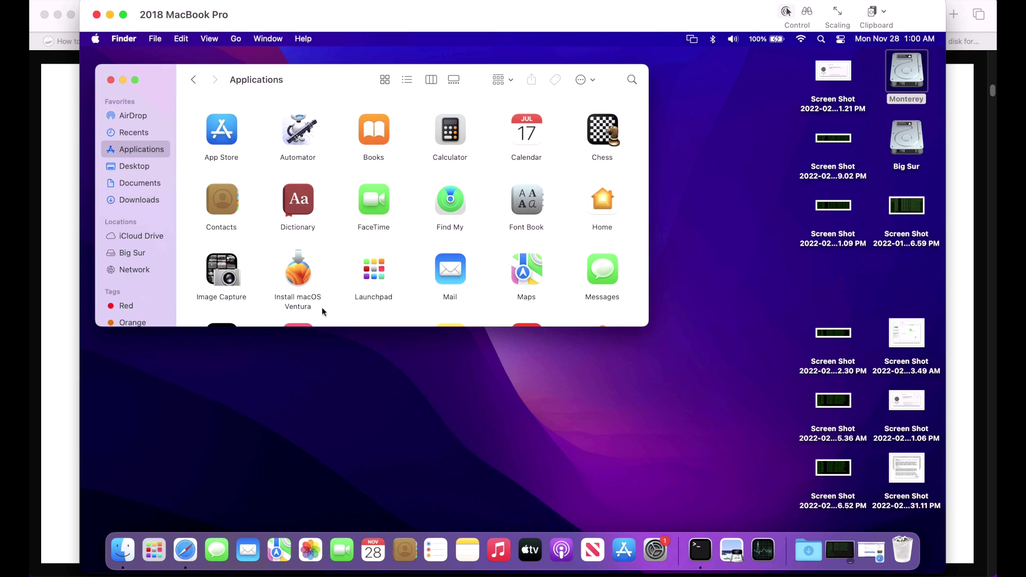
pyautogui.click(300, 279)
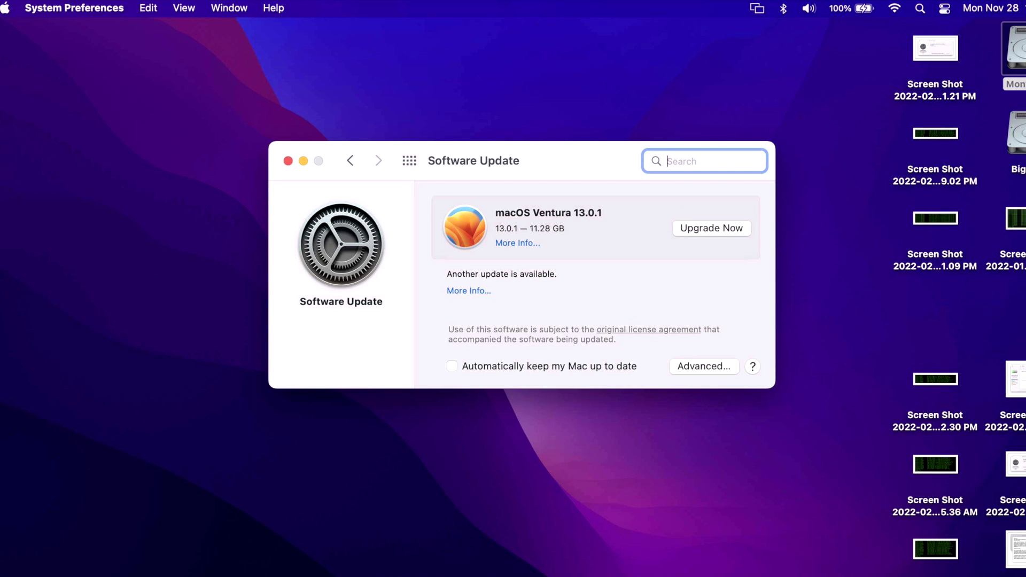
# Arrange the 12.15 GB and 3.92 GB Software Update screenshots and the Ventura Downloads table beside the 11.28 GB offer
pyautogui.moveTo(419, 270); pyautogui.dragTo(118, 6)
pyautogui.press('super+shift+4')
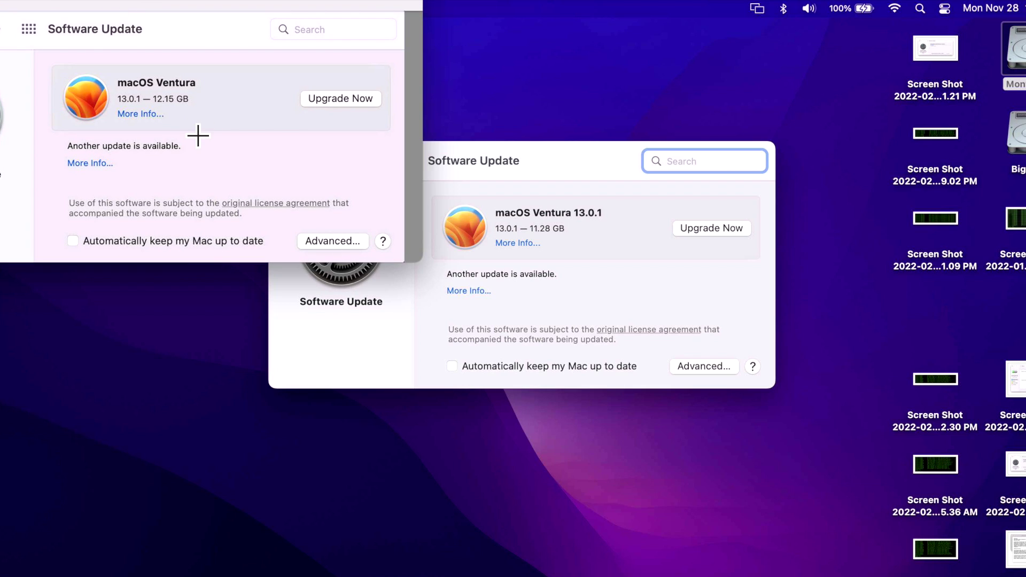
pyautogui.press('Escape')
pyautogui.moveTo(908, 576); pyautogui.dragTo(695, 318)
pyautogui.press('super+shift+4')
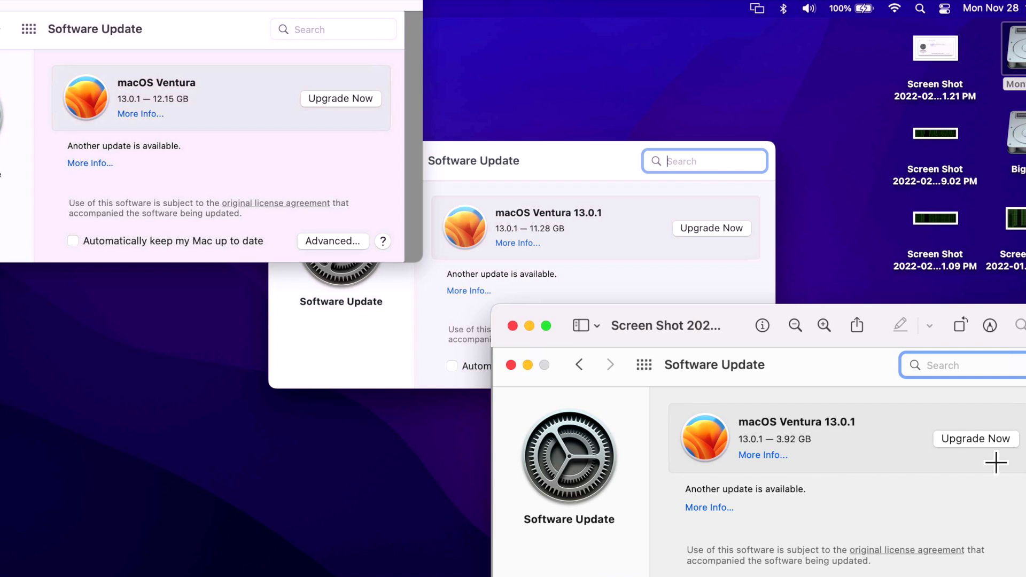
pyautogui.press('Escape')
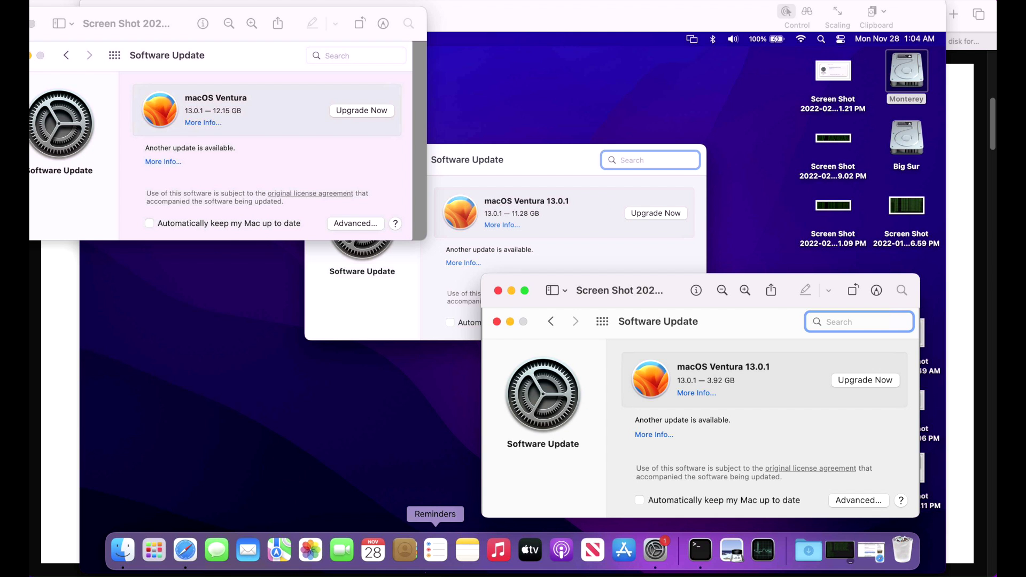
pyautogui.moveTo(994, 574); pyautogui.dragTo(723, 1)
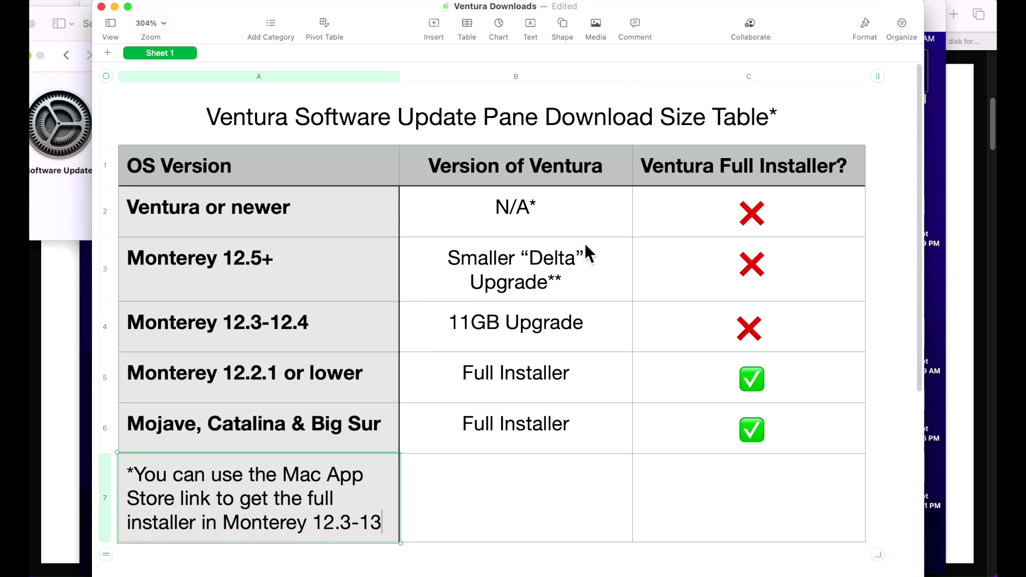